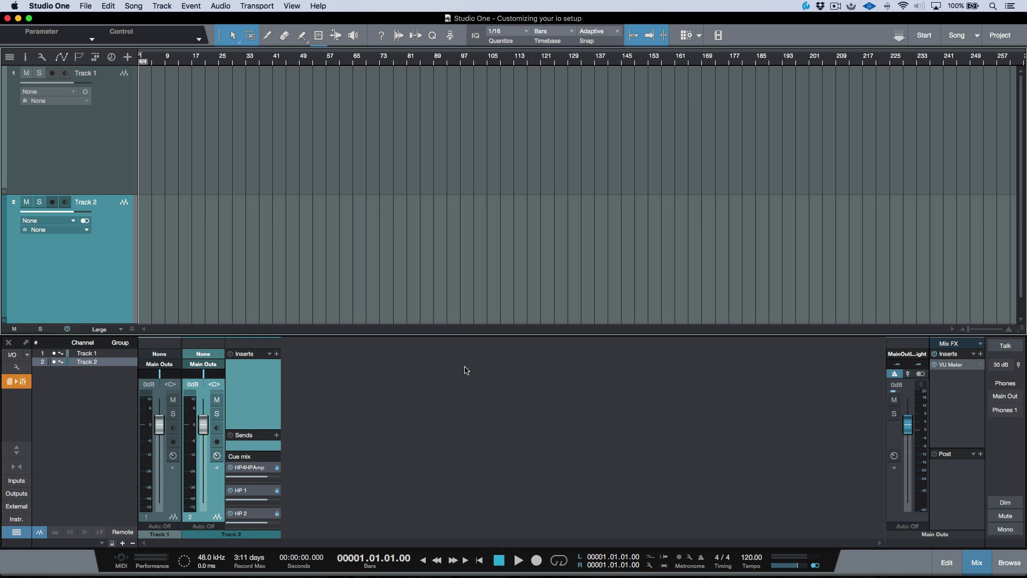
Step: Start a new song and choose the Quantum multitrack interface template
key(super+n)
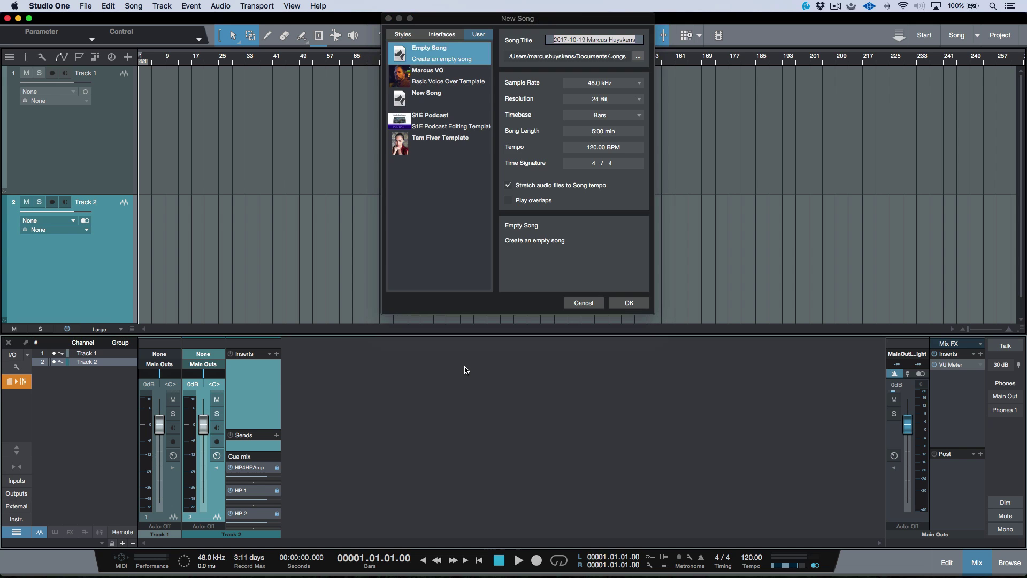
click(447, 35)
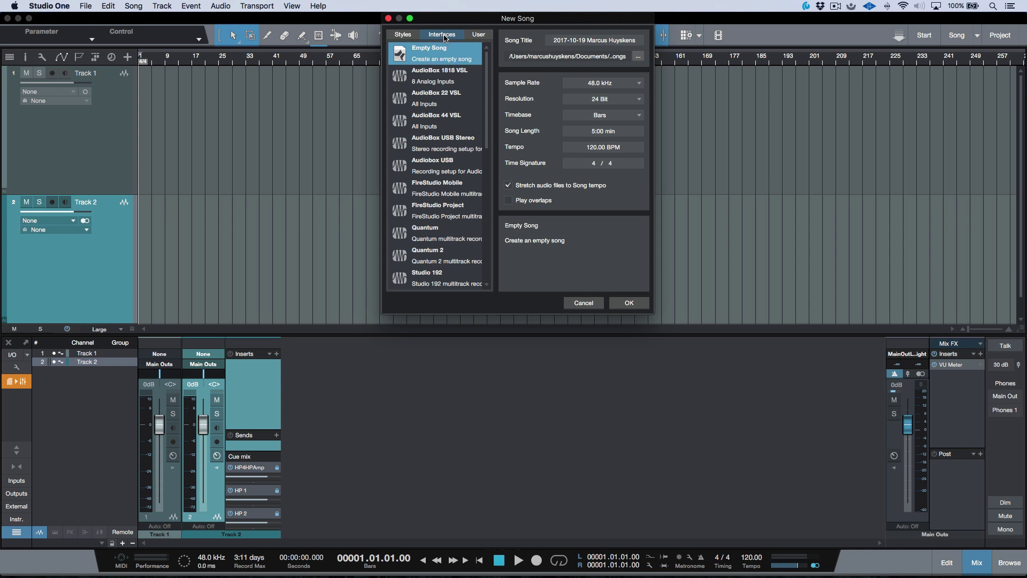
click(453, 231)
click(458, 256)
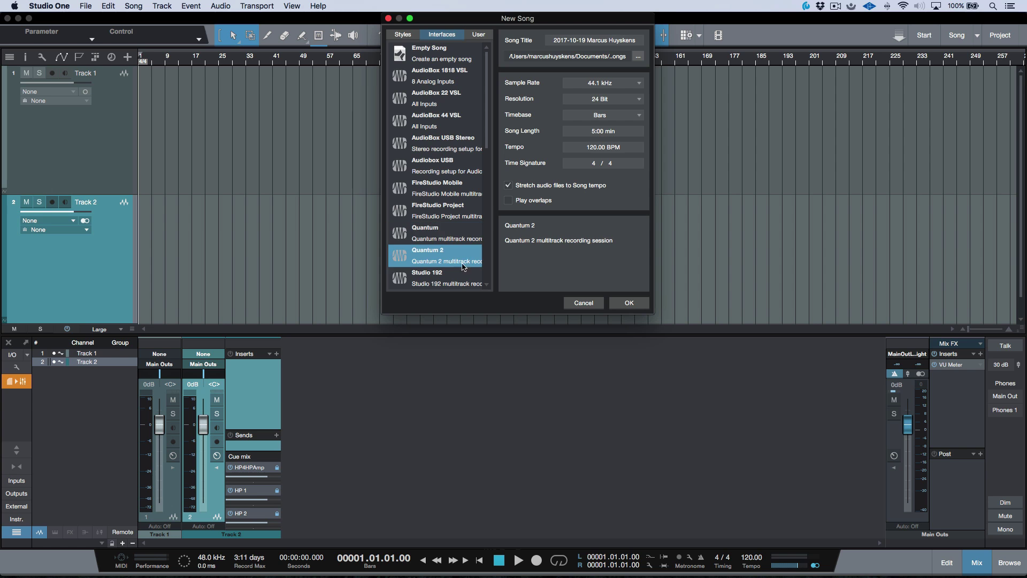
click(463, 278)
scroll(464, 266, down, 5)
click(462, 195)
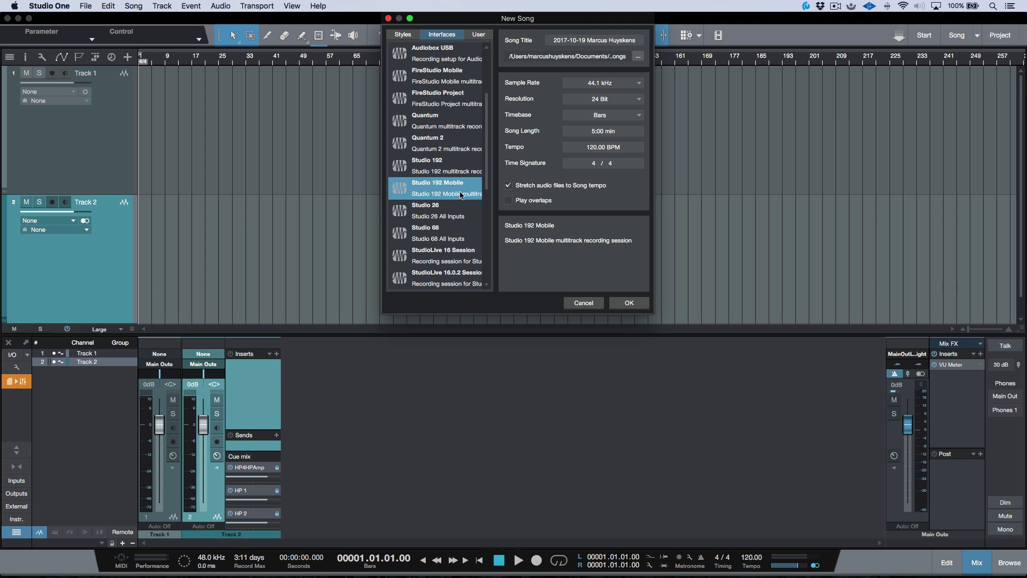
click(456, 121)
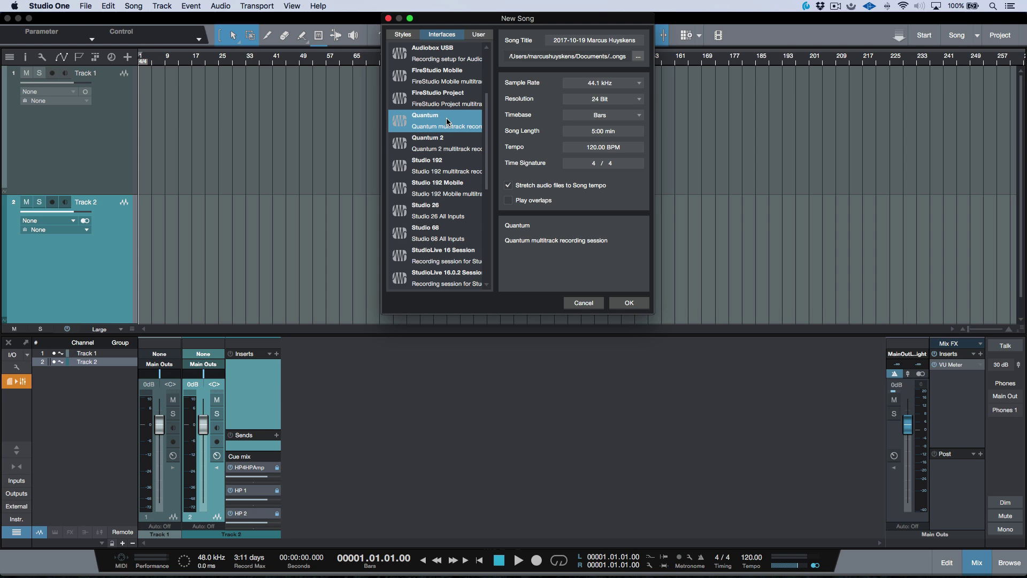
Step: Set the song's sample rate to 48.0 kHz and its save location to the Desktop
click(627, 85)
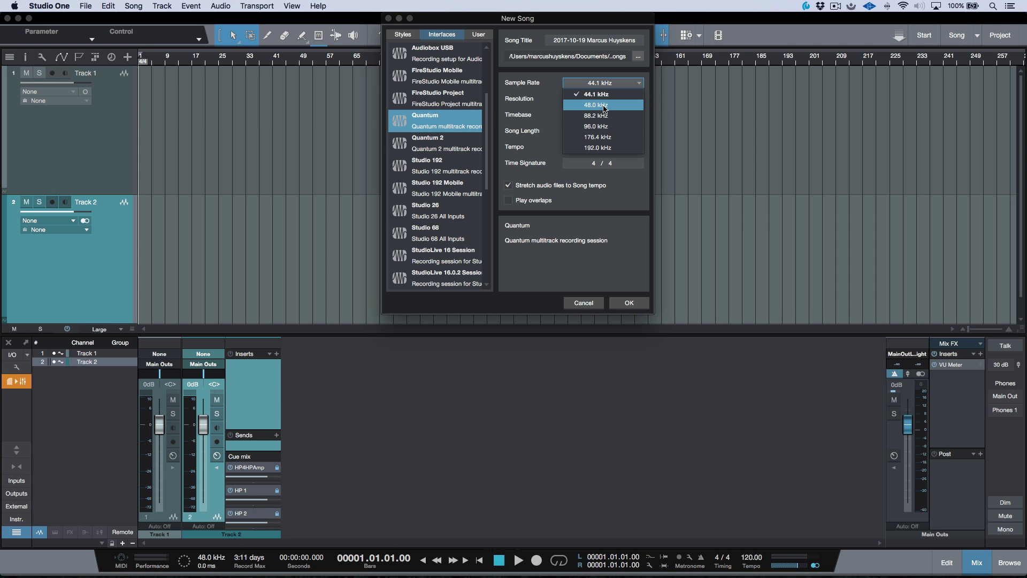
click(595, 105)
click(638, 57)
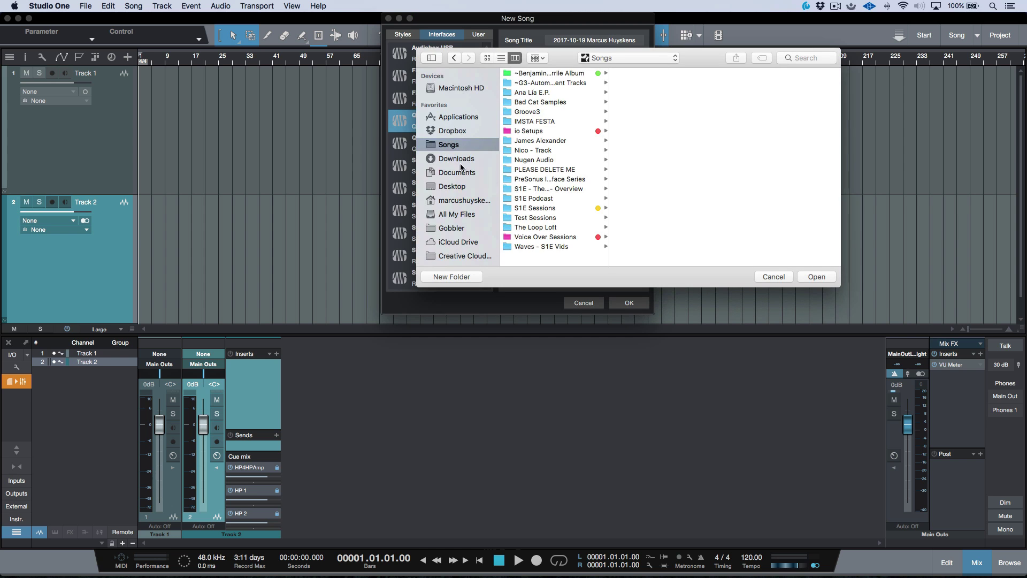
click(455, 187)
click(817, 277)
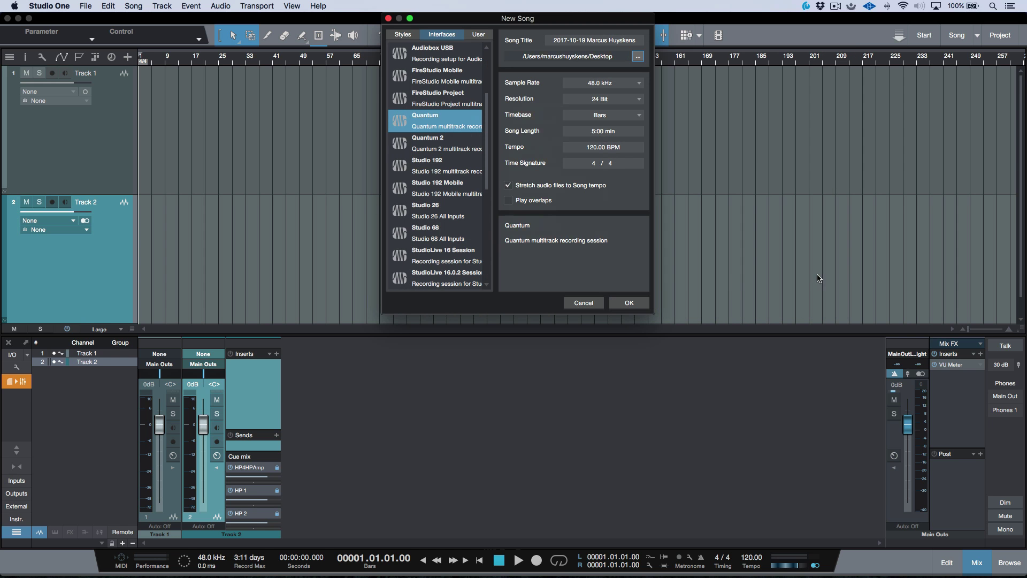
Step: Create the song, reveal the ADAT channels, and turn off record-arm and monitoring on Analog 1–8
click(629, 302)
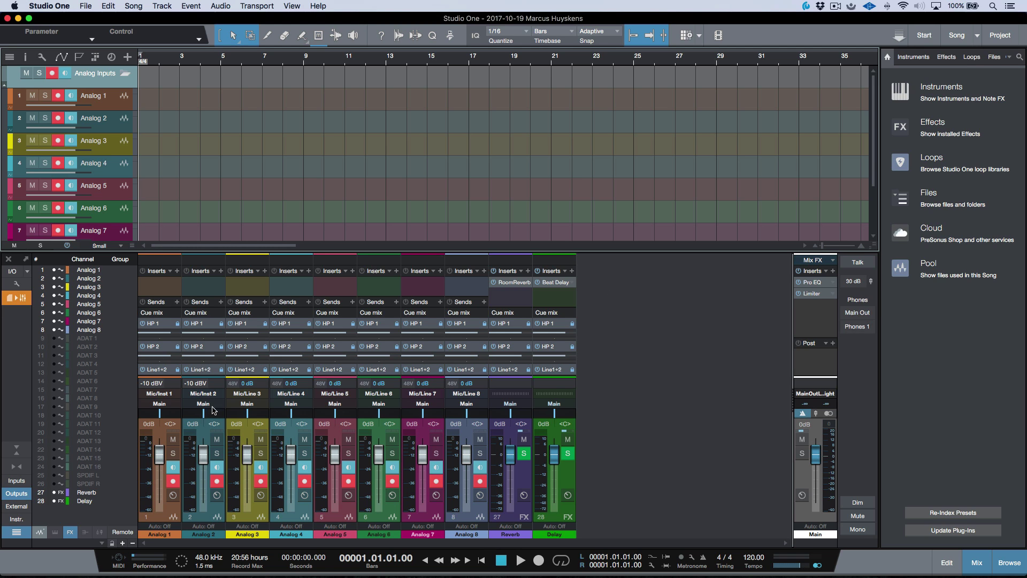
click(54, 339)
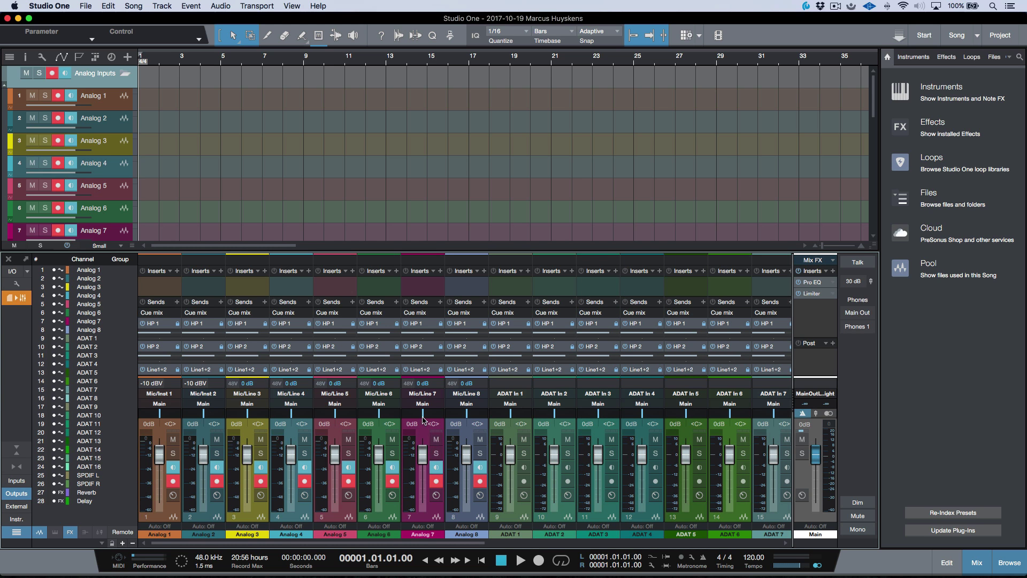
click(435, 484)
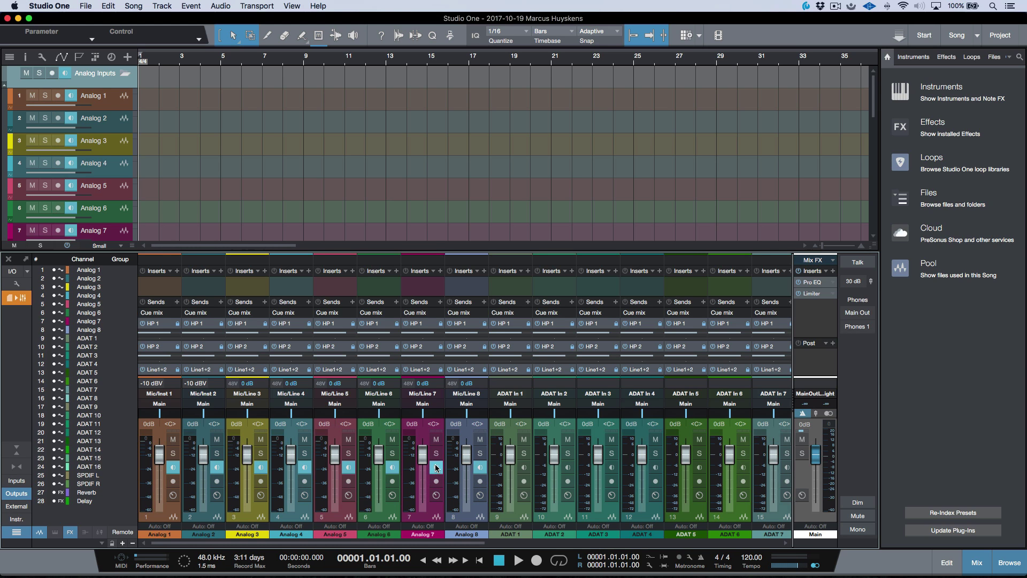
click(437, 468)
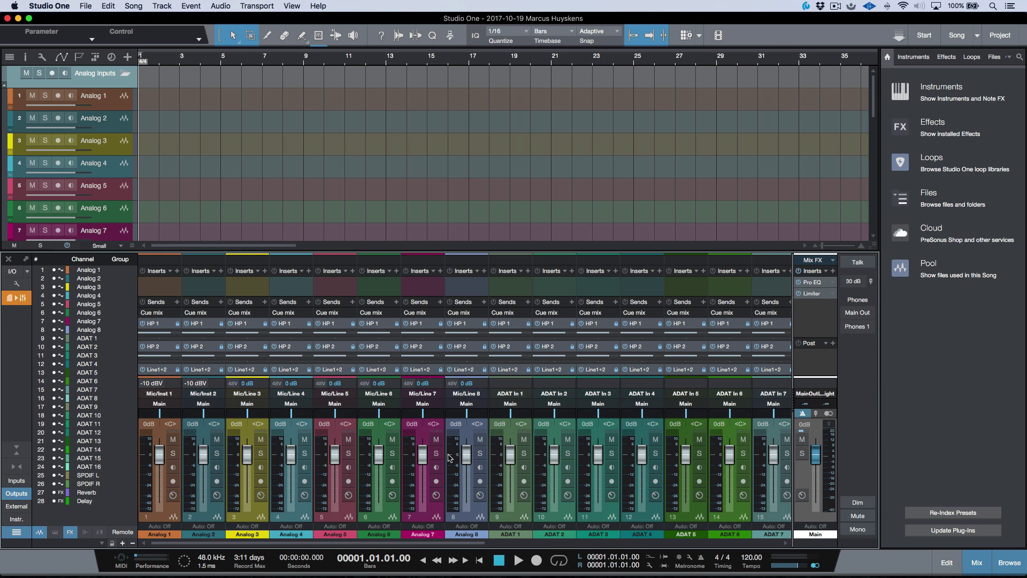
scroll(279, 407, right, 2)
scroll(279, 406, right, 10)
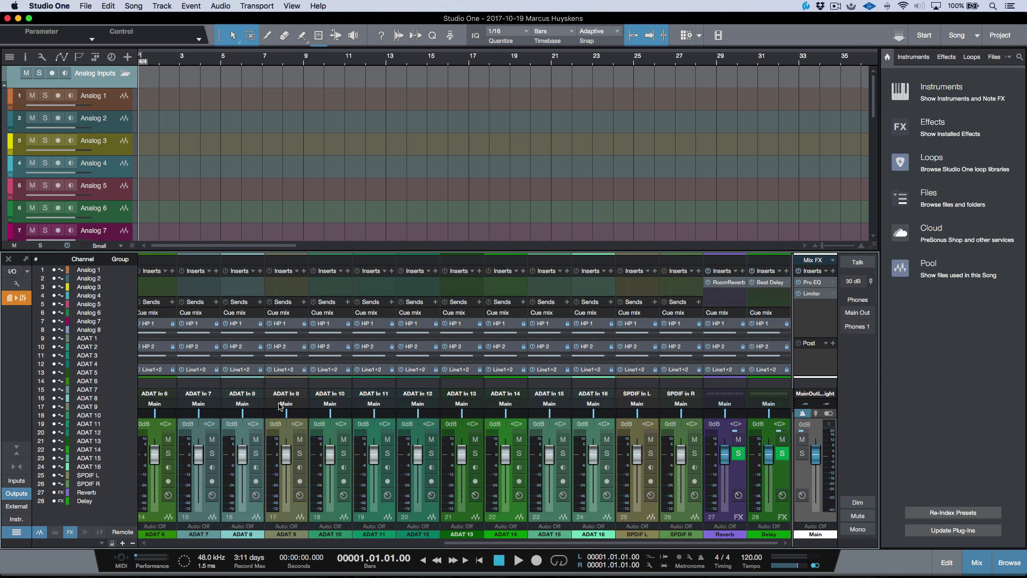
click(283, 395)
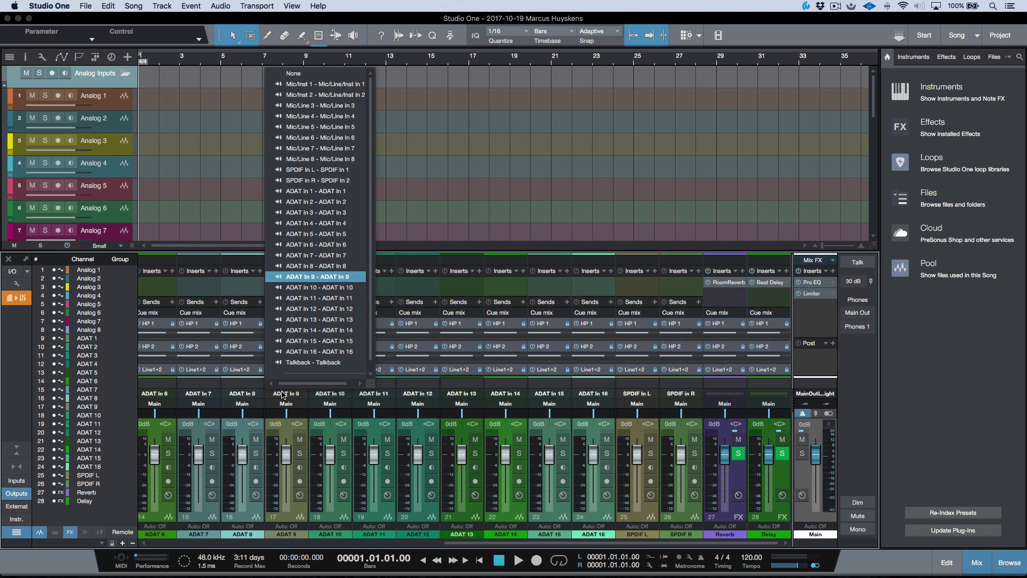
key(Down)
key(Down)
key(Down)
key(Down)
key(Down)
key(Down)
key(Down)
key(Down)
key(Down)
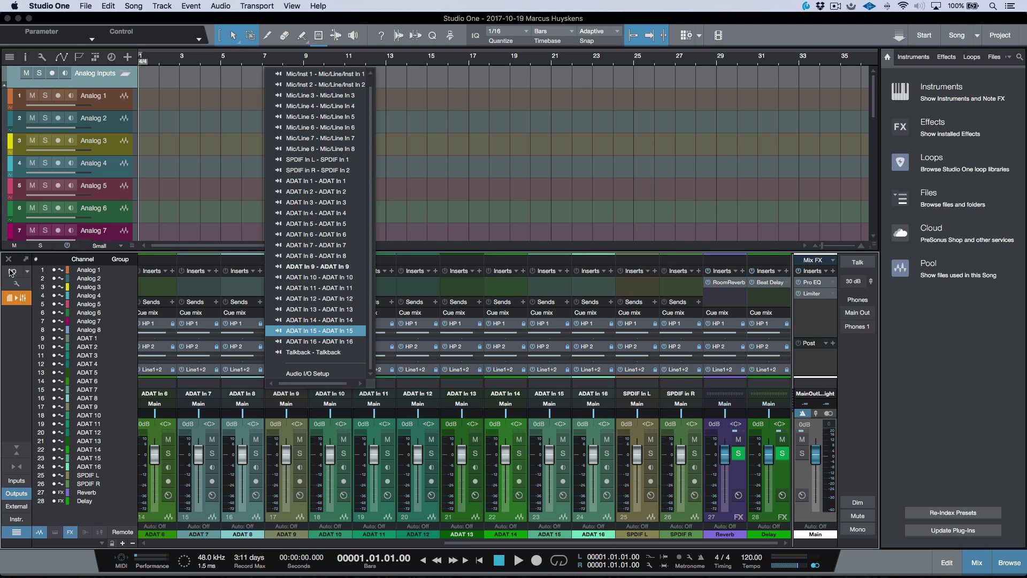
click(206, 173)
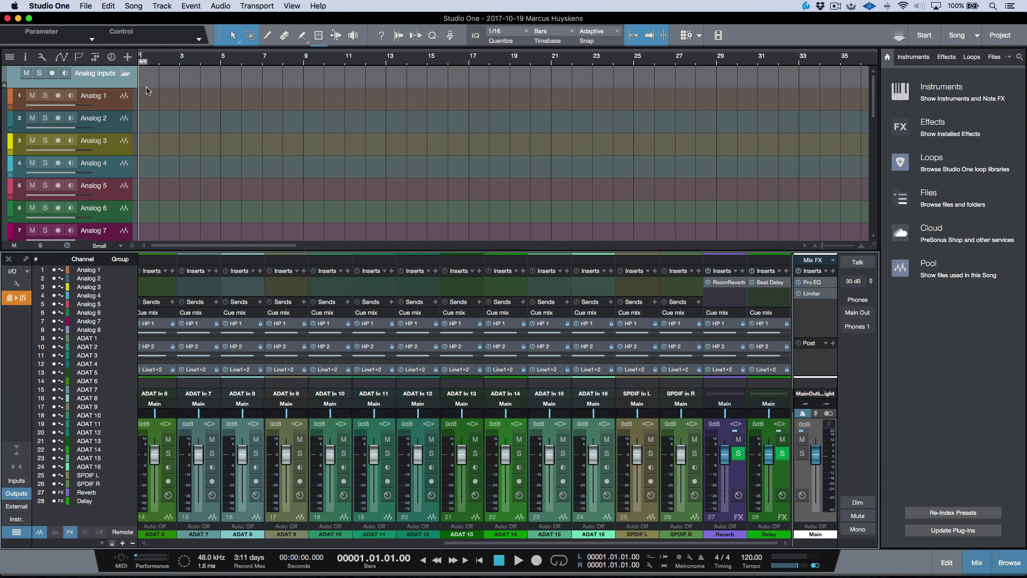
Step: Enlarge track height and open Audio I/O Setup from Analog 1's record input menu
key(shift+e)
key(shift+e)
key(shift+e)
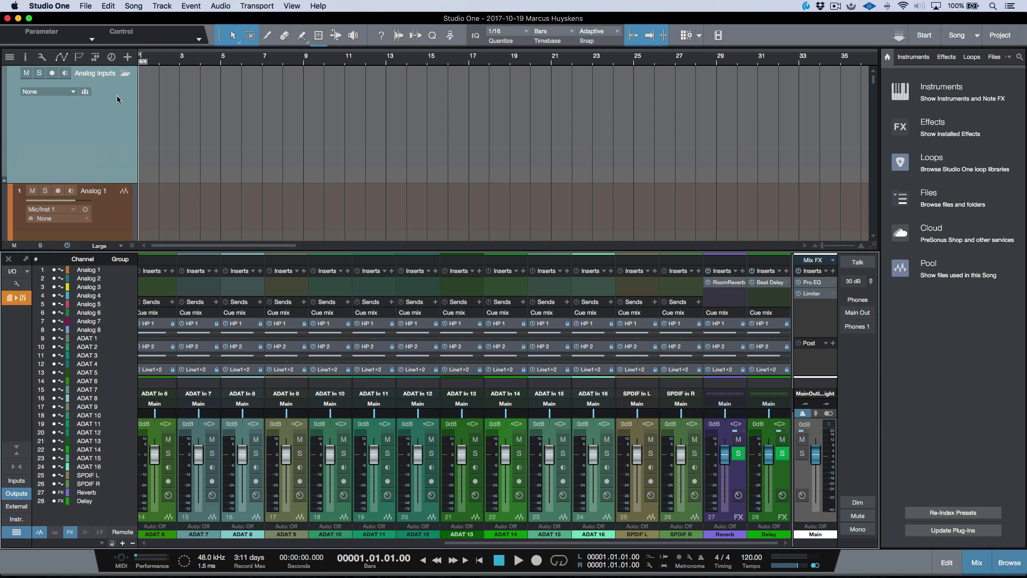
scroll(109, 182, down, 3)
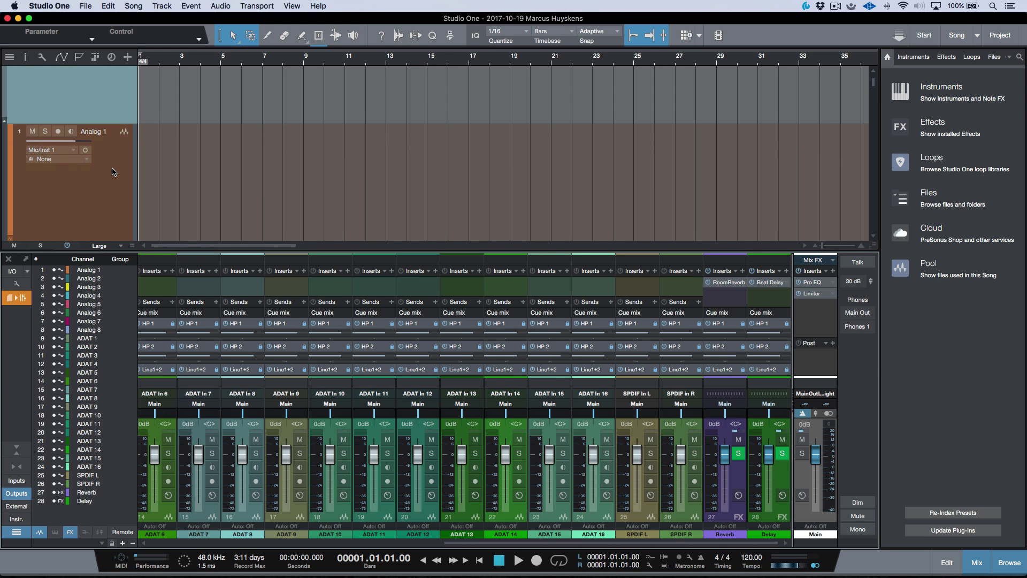
click(113, 171)
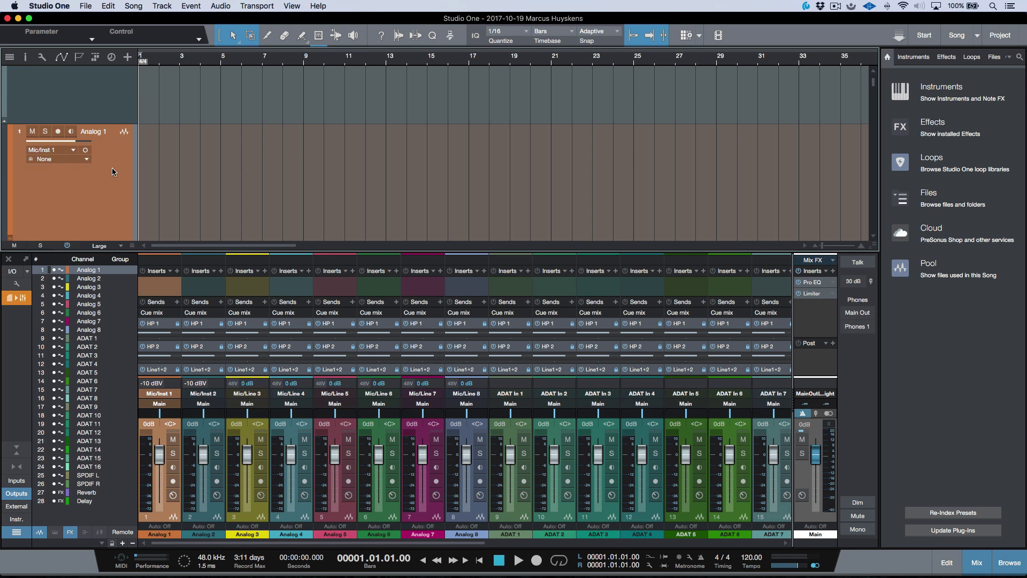
click(71, 150)
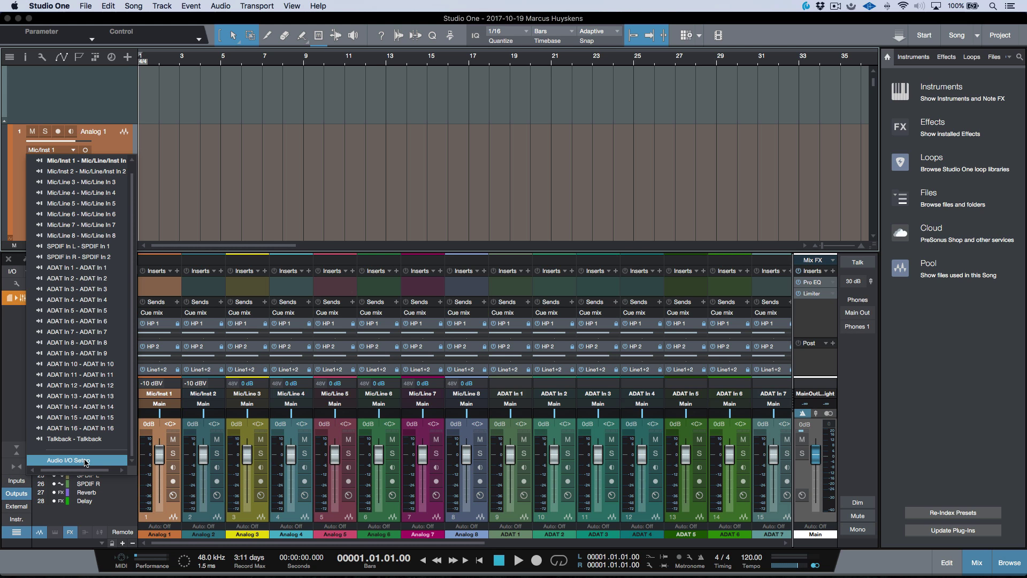
click(396, 131)
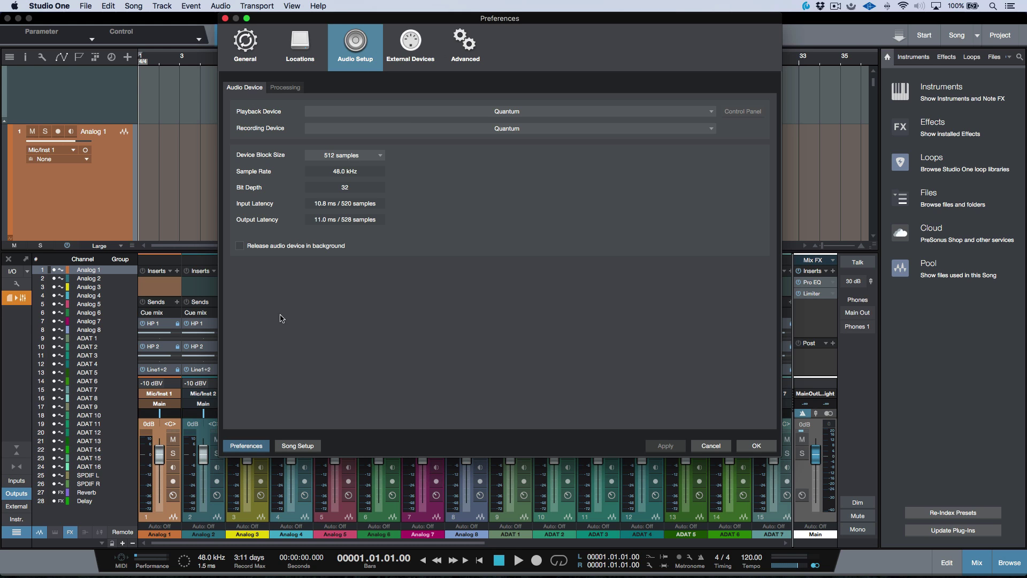
Step: Review the input routing matrix, then display the Main, Line Out 1–8 and ADAT output mapping
click(298, 446)
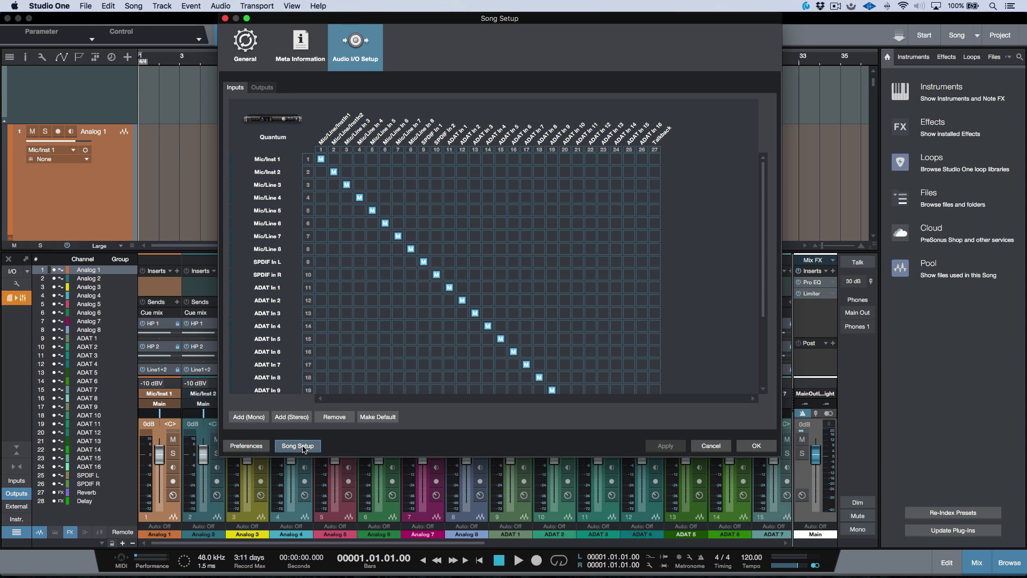
scroll(440, 273, down, 3)
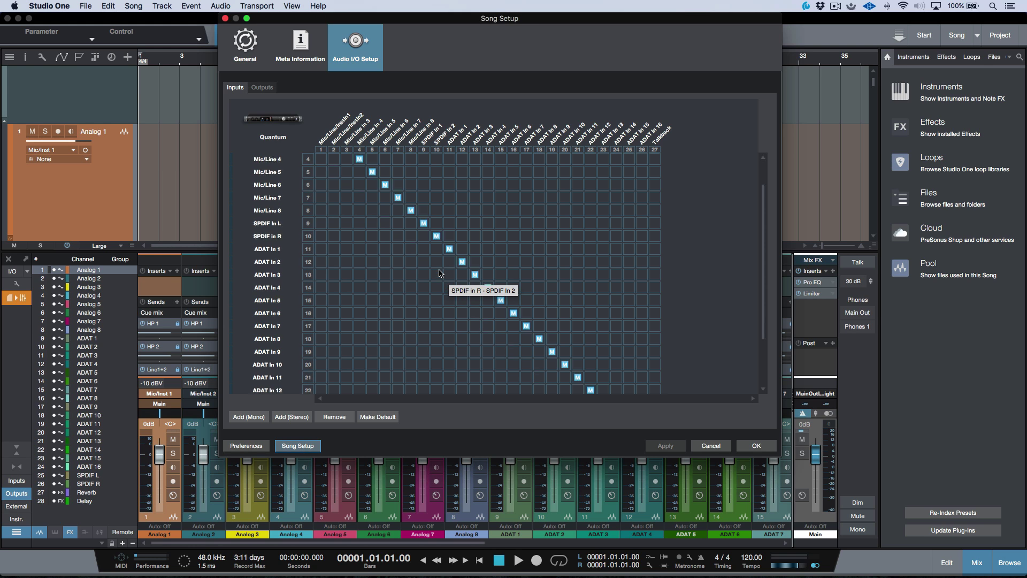
scroll(440, 273, up, 3)
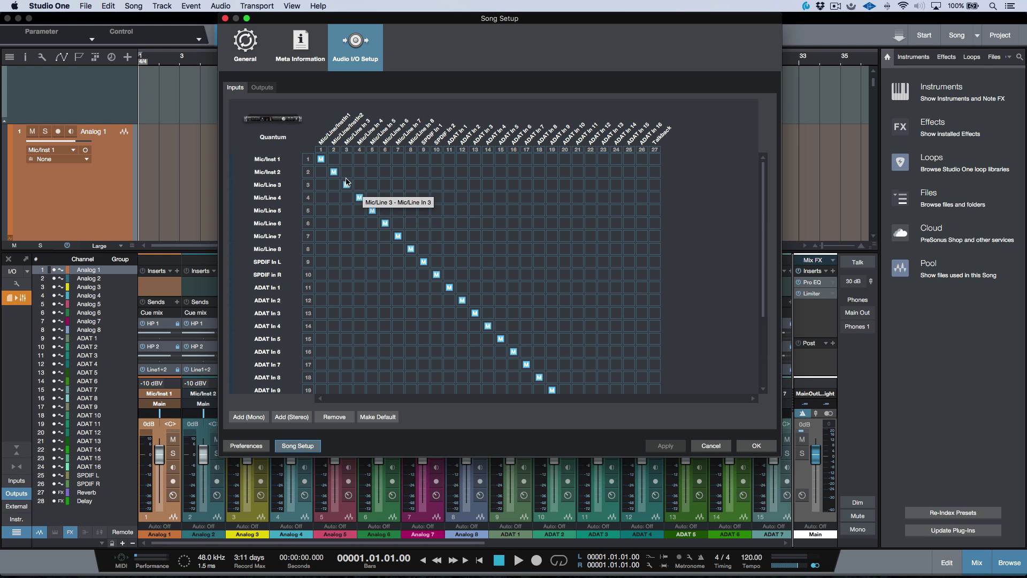
scroll(397, 193, down, 3)
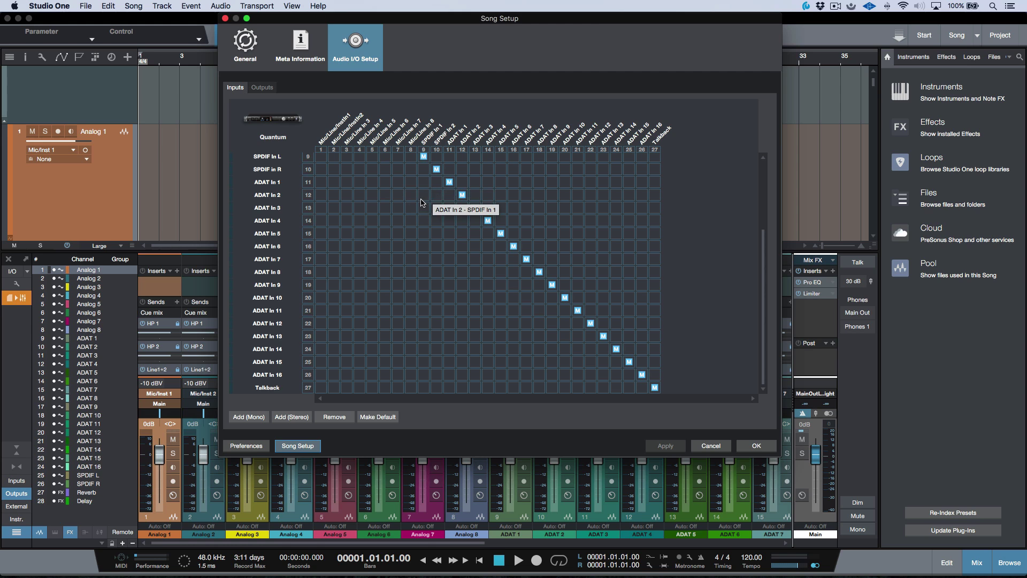
scroll(422, 202, up, 3)
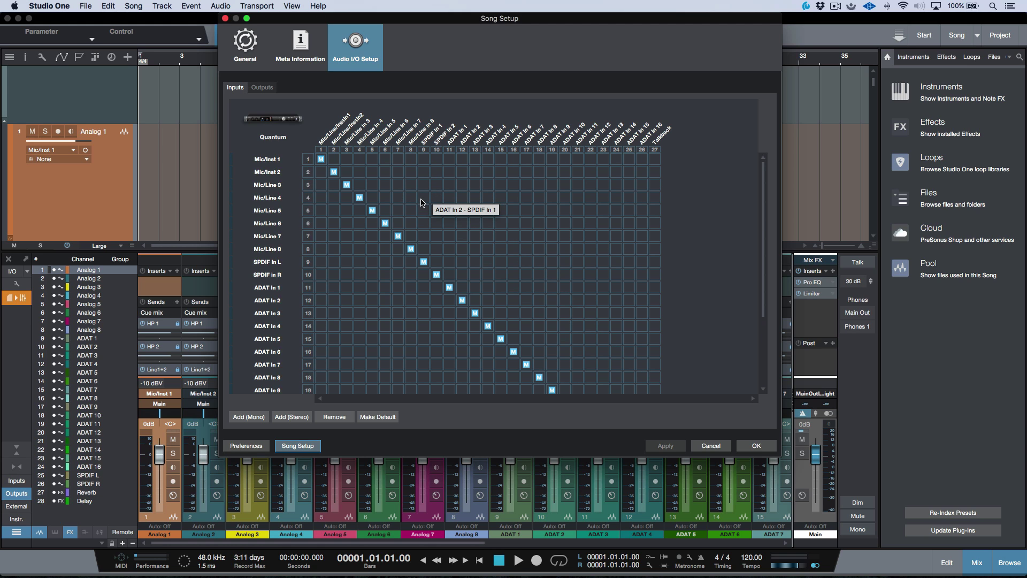
click(266, 88)
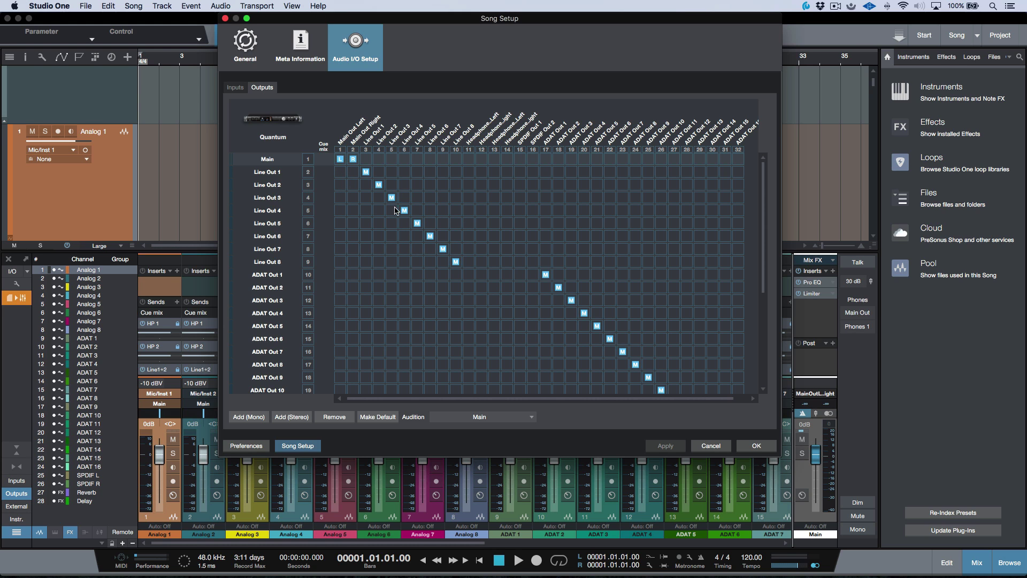
Step: Return to the input routing, then launch Audio MIDI Setup by searching 'au' in Launchpad
scroll(376, 200, down, 5)
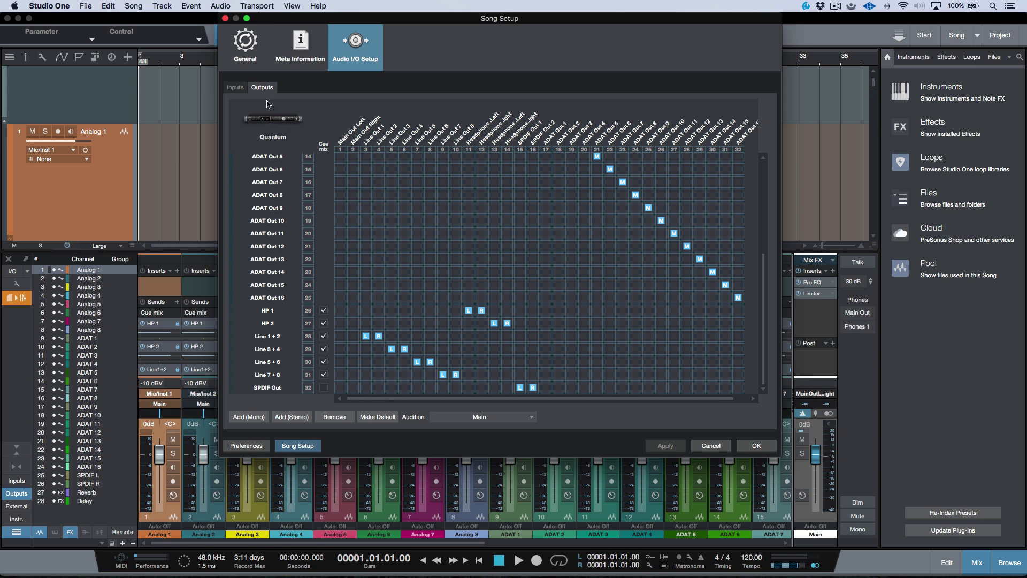
click(236, 90)
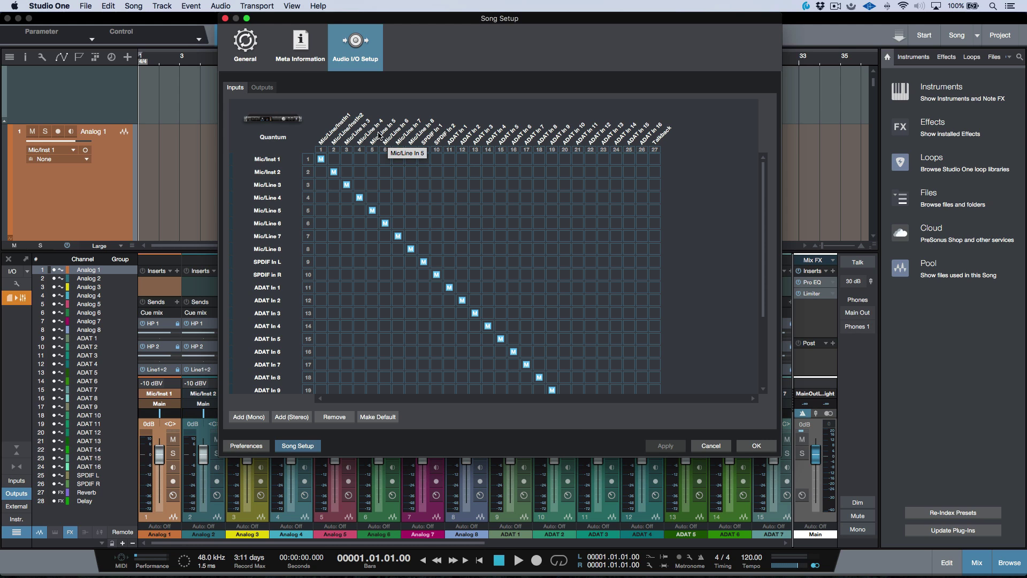
key(F4)
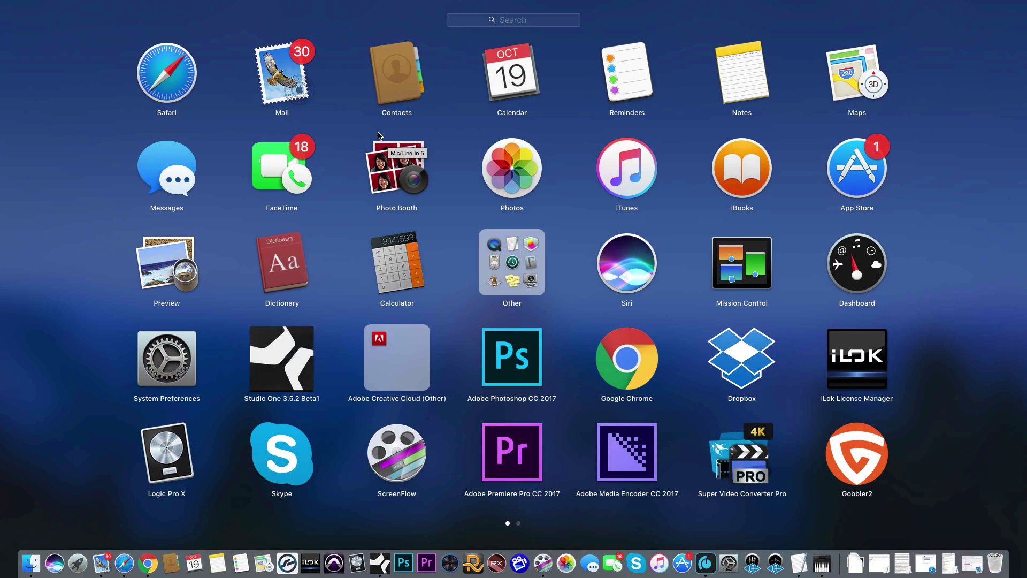
text(au)
click(408, 85)
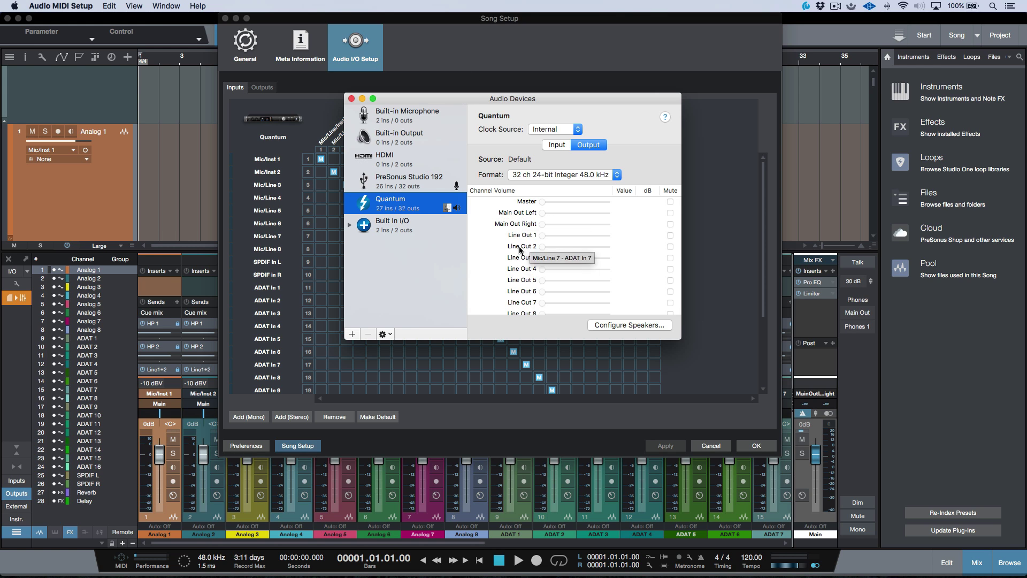
Step: Check the Quantum's input channel names in Audio MIDI Setup, then close the Audio Devices window
scroll(524, 265, down, 3)
scroll(525, 265, up, 3)
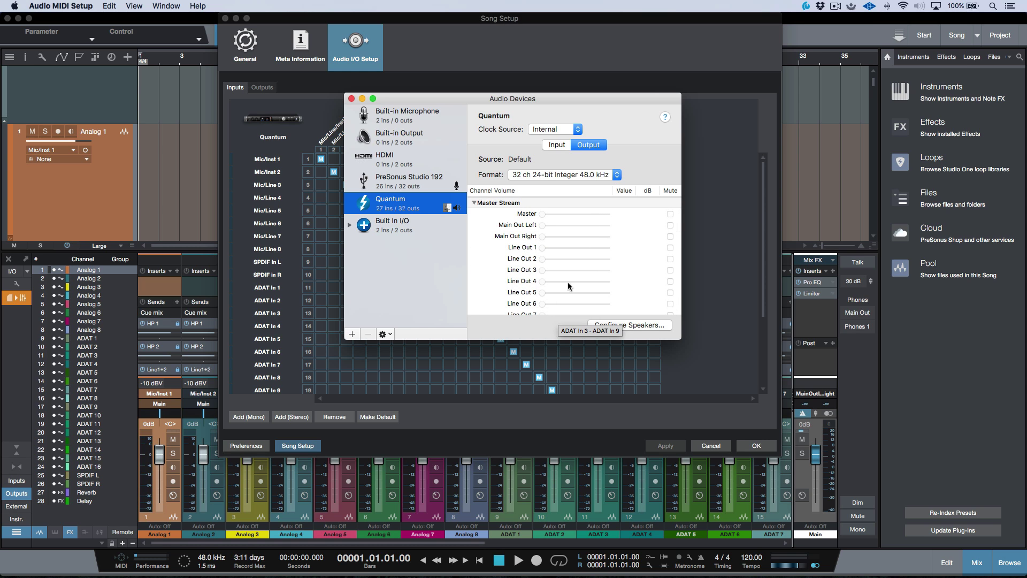
click(554, 146)
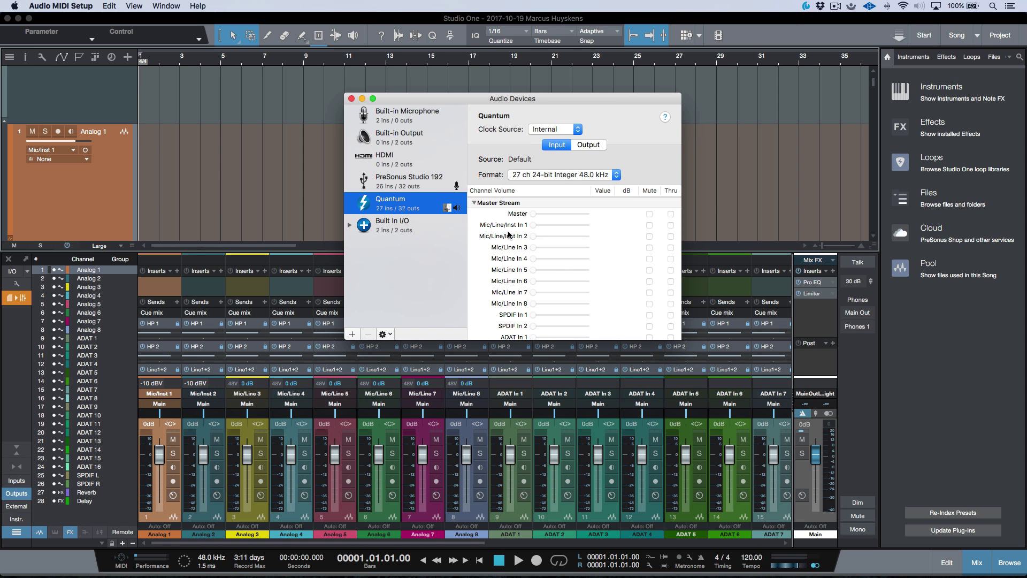
scroll(509, 237, down, 5)
scroll(508, 237, up, 5)
click(351, 99)
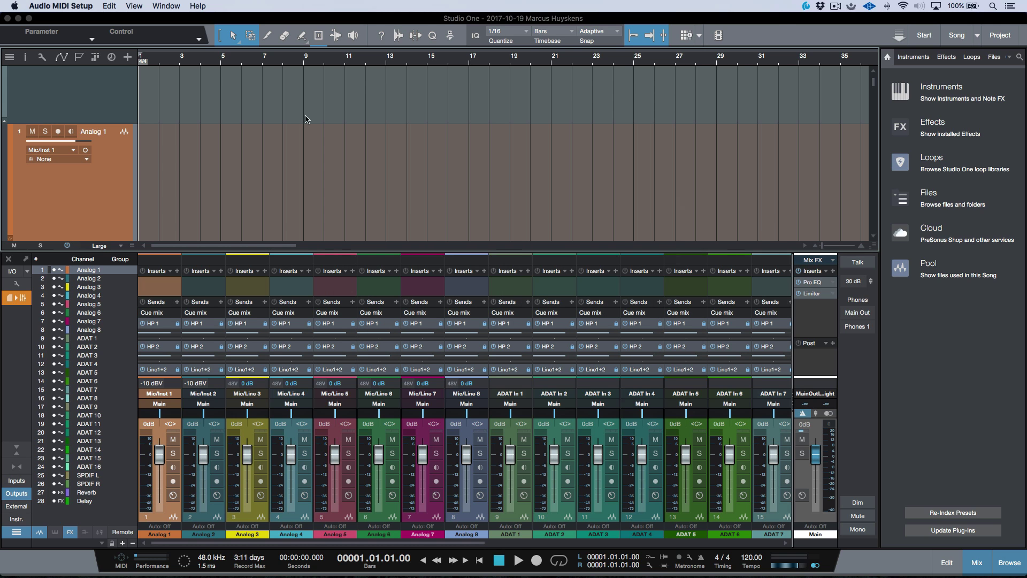
Step: Review the Song Setup's output and input routing, then cancel without changes
click(13, 271)
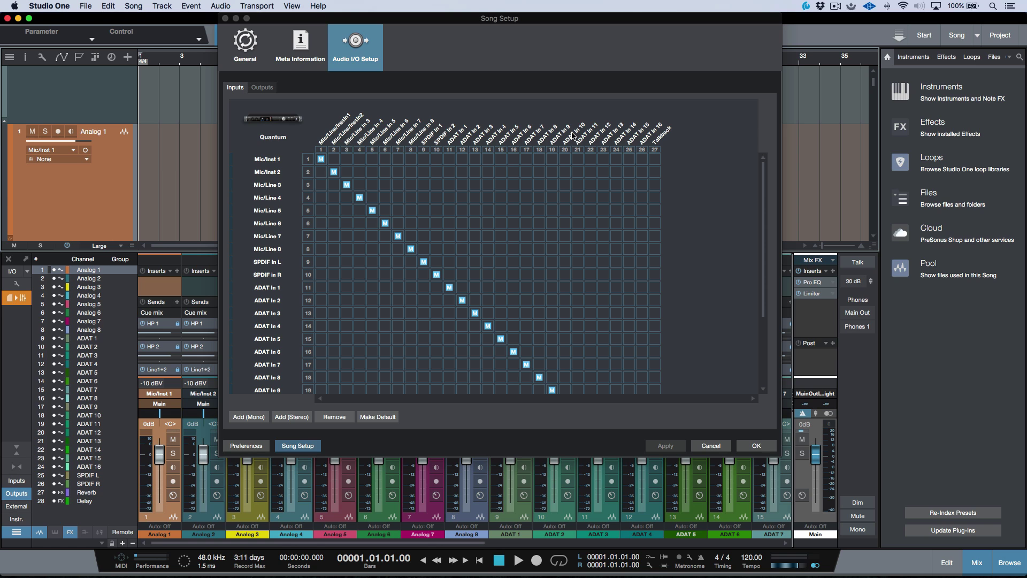
click(267, 89)
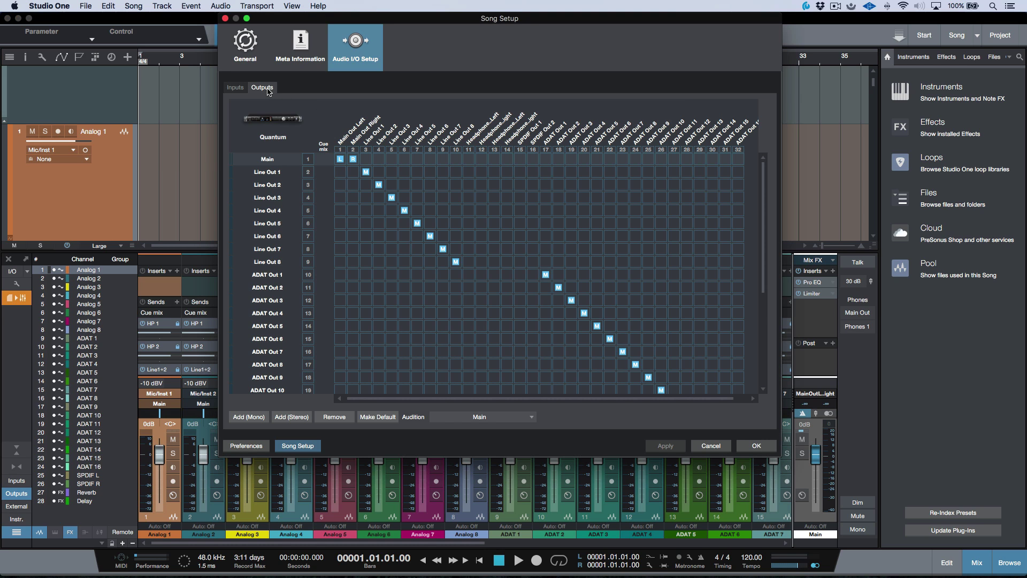
click(232, 89)
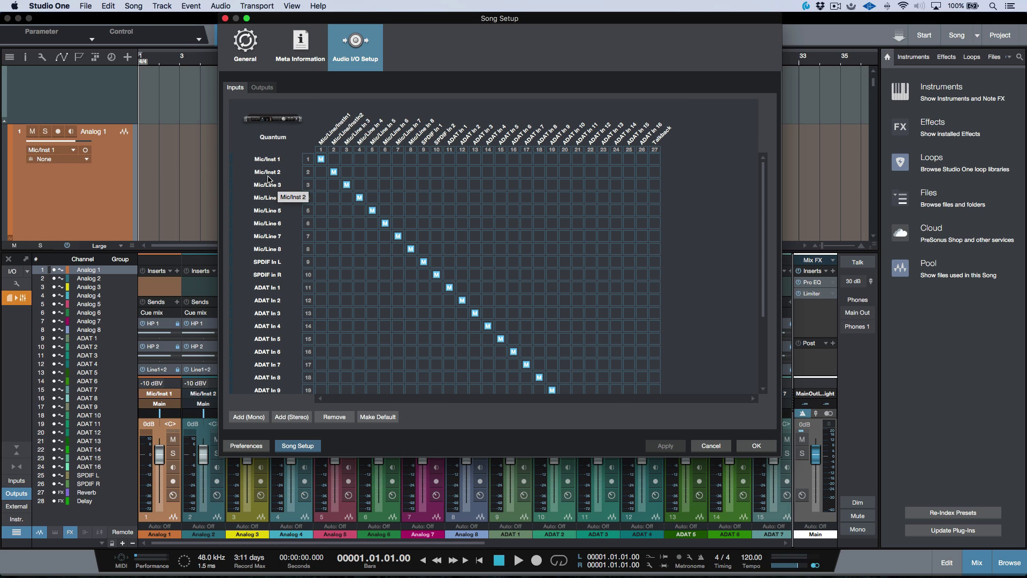
scroll(269, 180, down, 4)
scroll(269, 180, up, 4)
click(721, 449)
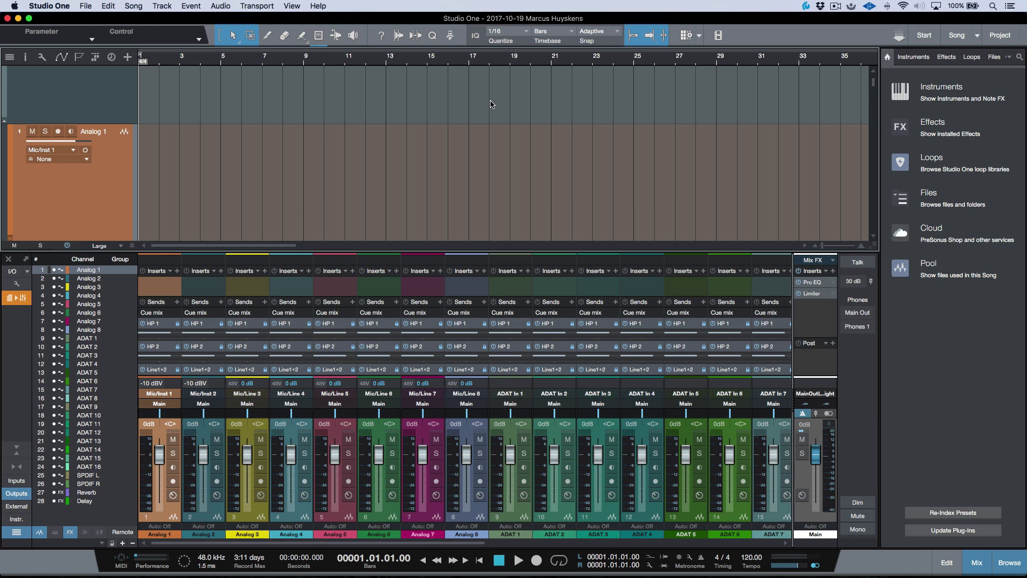
Step: Close the song without saving and view the Customizing your io setup song's output routing
key(super+w)
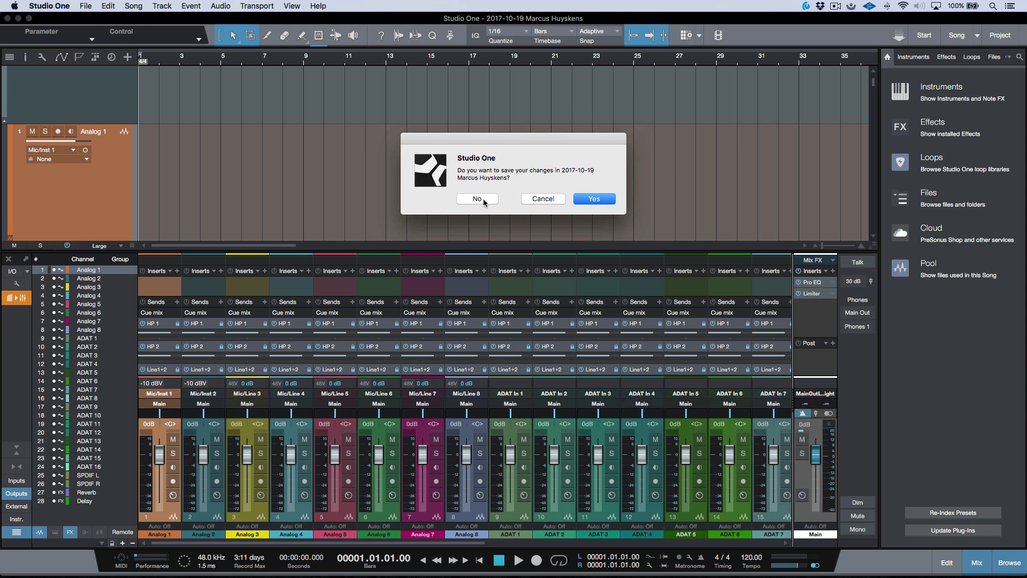
click(479, 199)
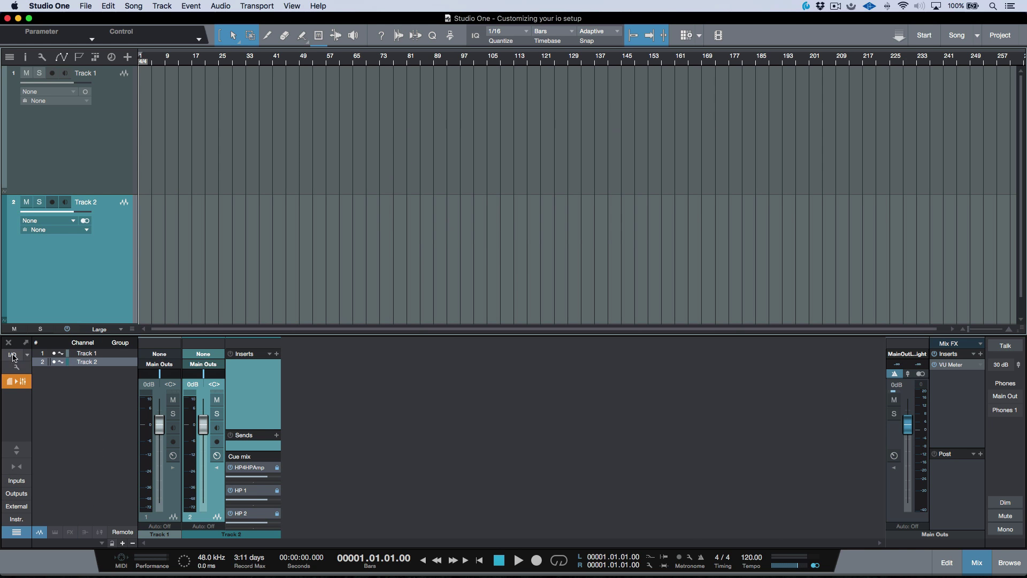
click(12, 356)
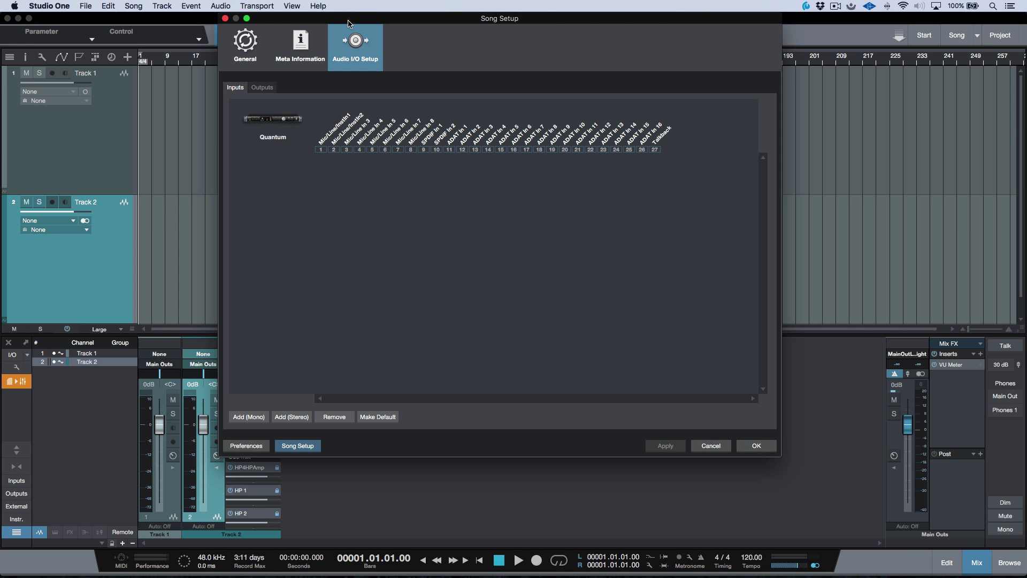
click(262, 89)
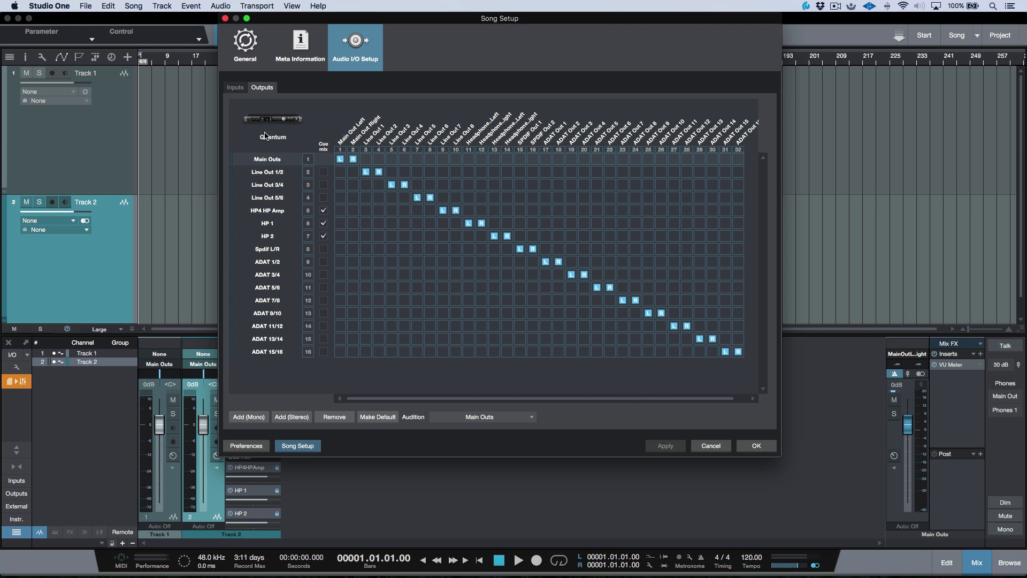
Step: Fill the empty input routing with mono Inputs 1–27 mapped to every Quantum channel
click(235, 88)
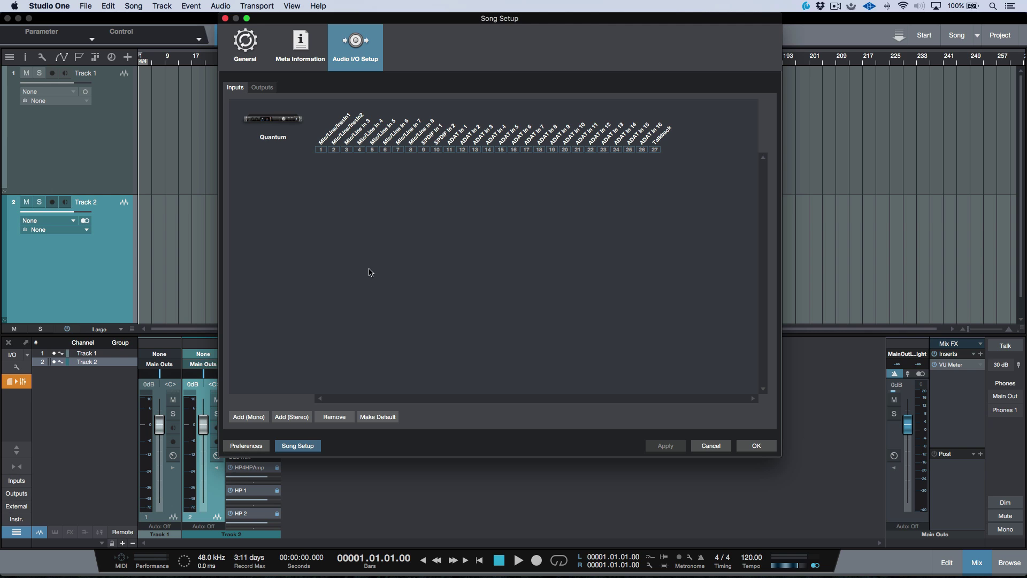
click(250, 417)
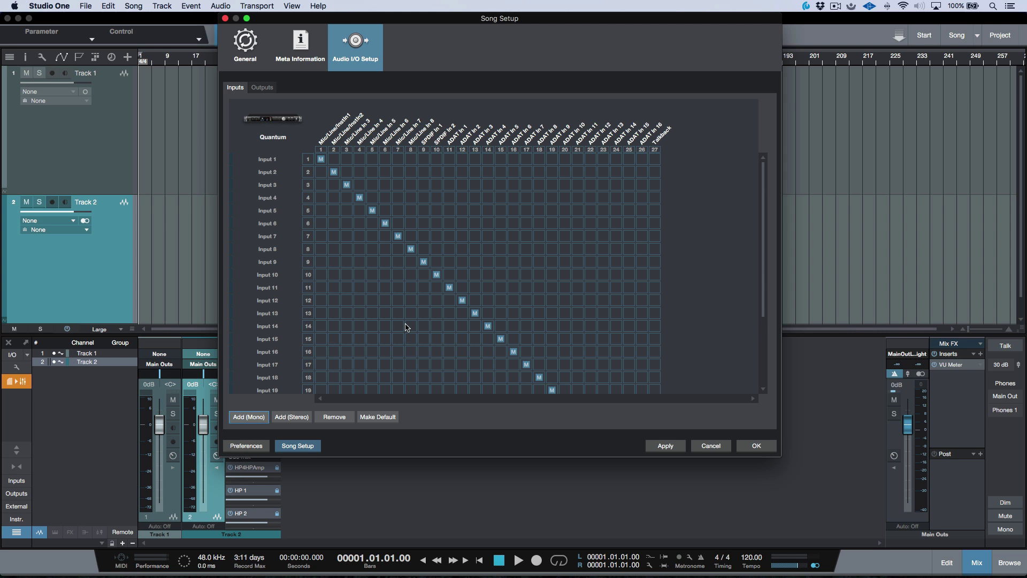
scroll(406, 327, down, 3)
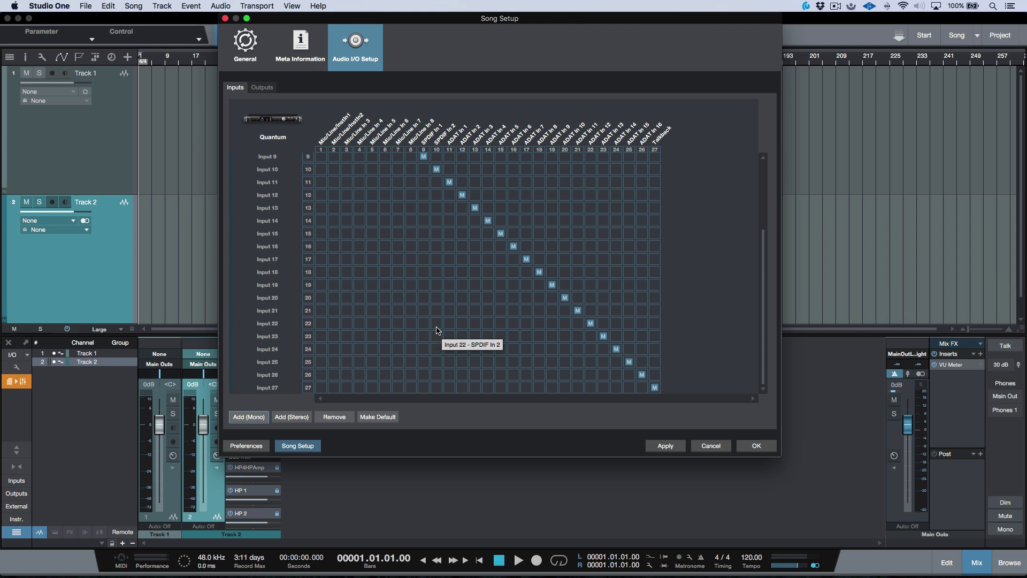
scroll(437, 330, up, 3)
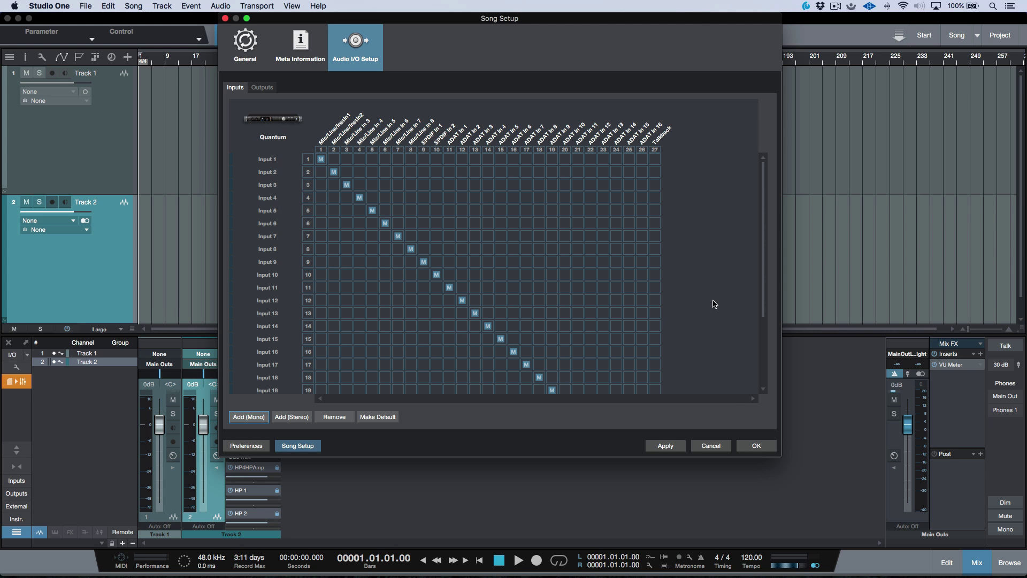
click(666, 446)
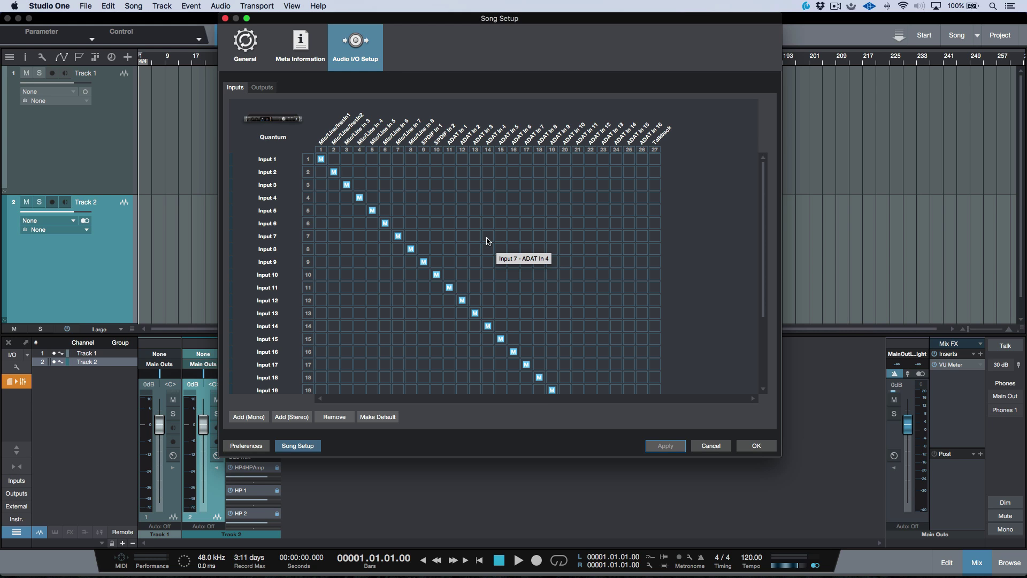
click(755, 448)
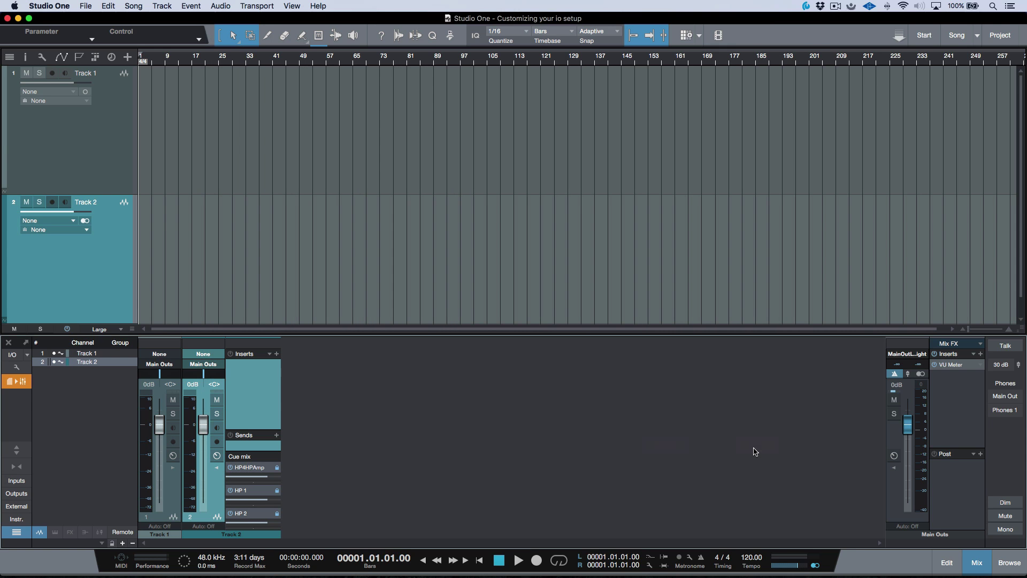
click(159, 356)
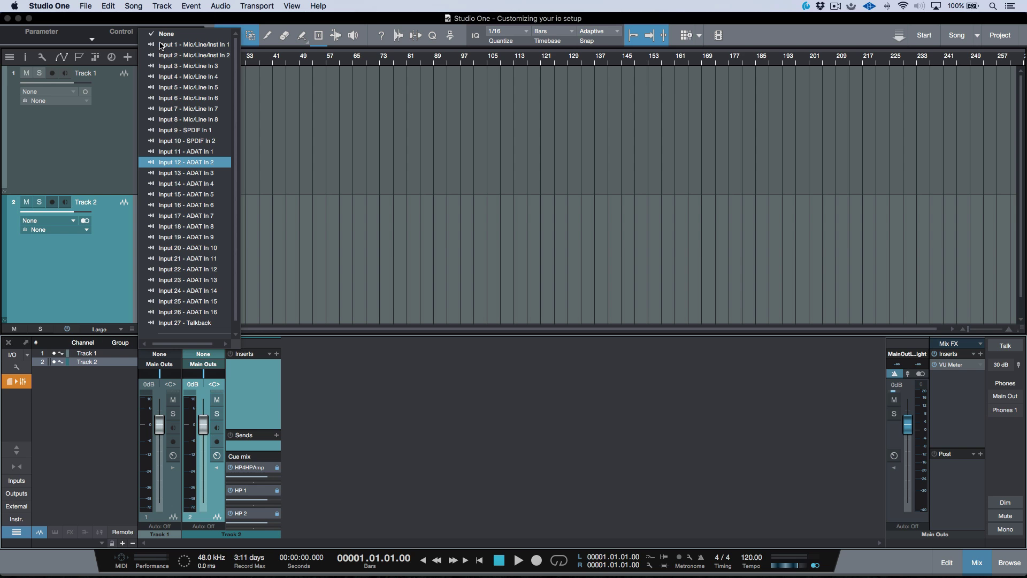
click(13, 357)
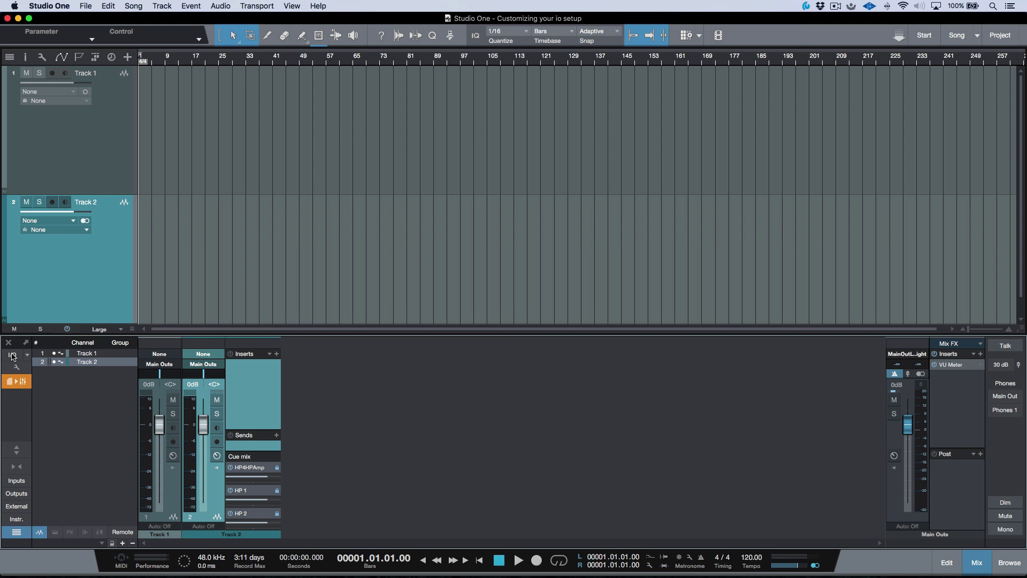
Step: In Audio I/O Setup, rename Input 3 to 'RC 500'
click(13, 357)
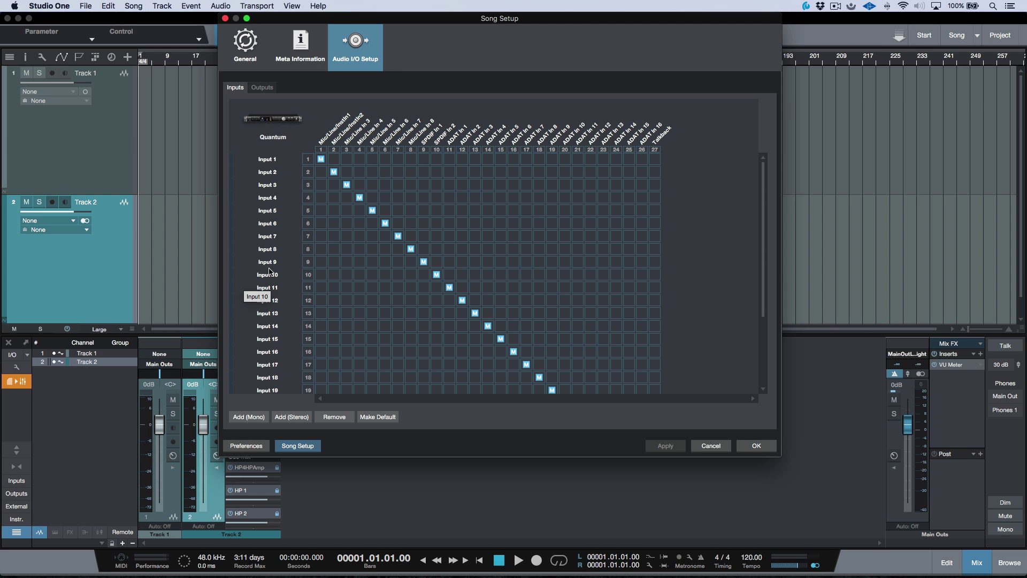
scroll(273, 262, down, 3)
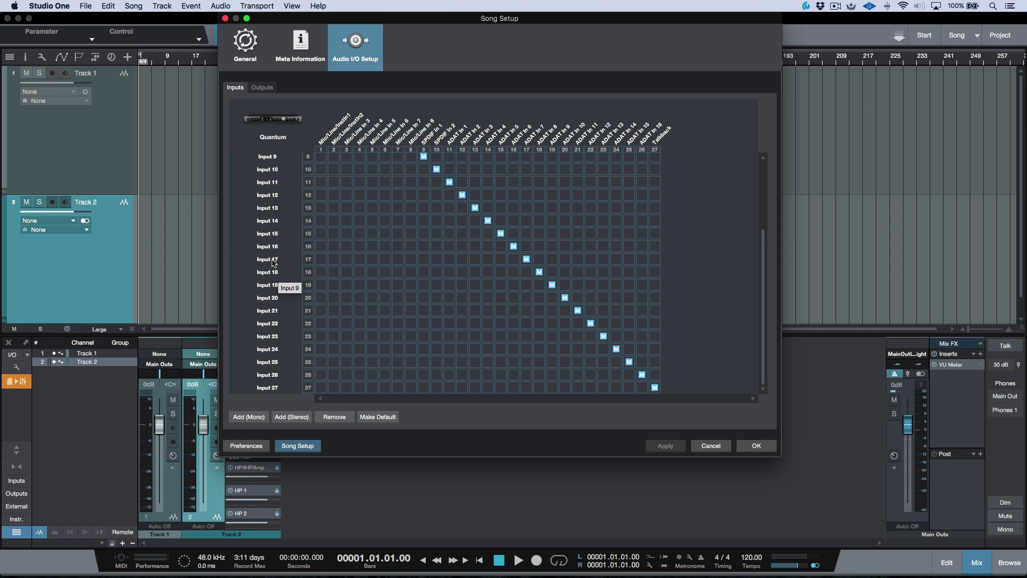
scroll(273, 262, up, 3)
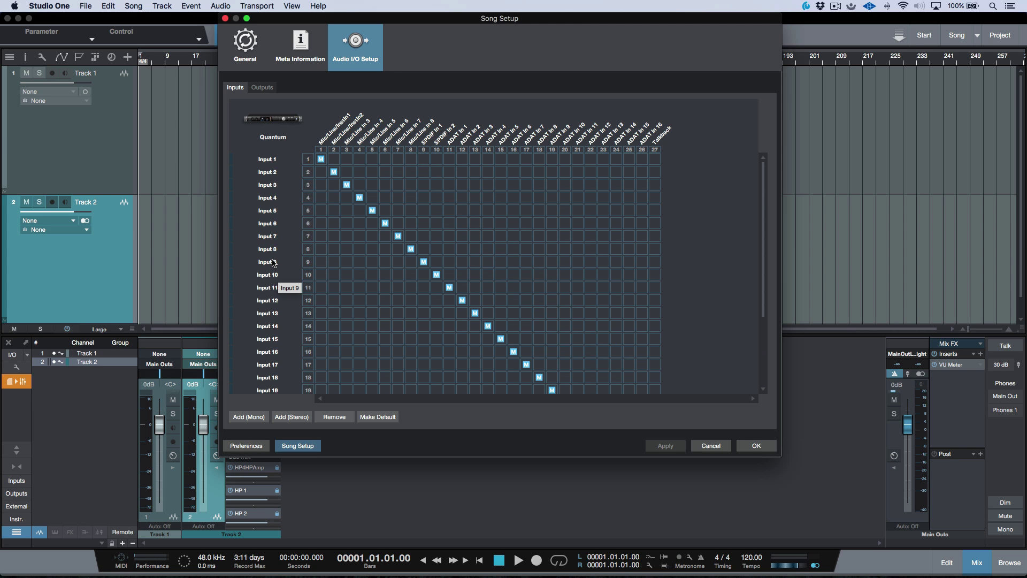
double_click(267, 185)
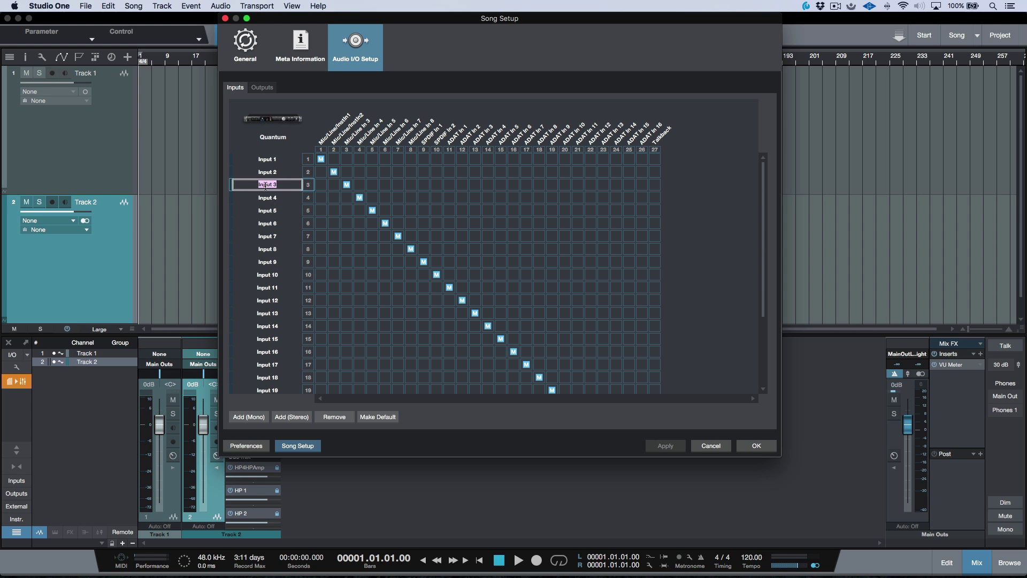
text(RC 500)
key(Tab)
Step: Rename Inputs 4–6 to 'ADL 700', 'ADL 600 (L)' and 'ADL 600 (R)'
text(ADL)
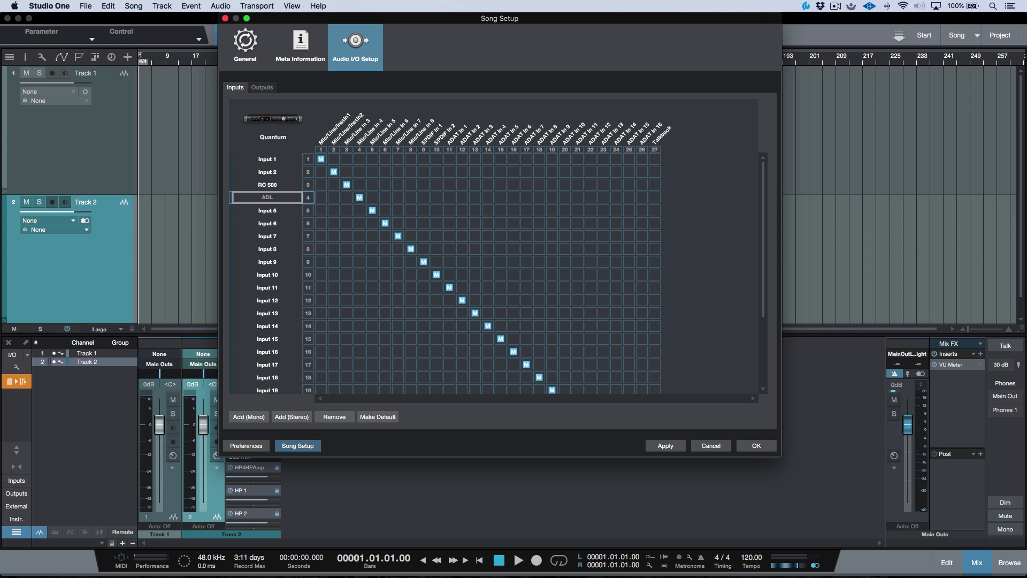
text( 700)
key(Tab)
text(ADL 600 (L))
key(Tab)
text(ADL 600 (R)
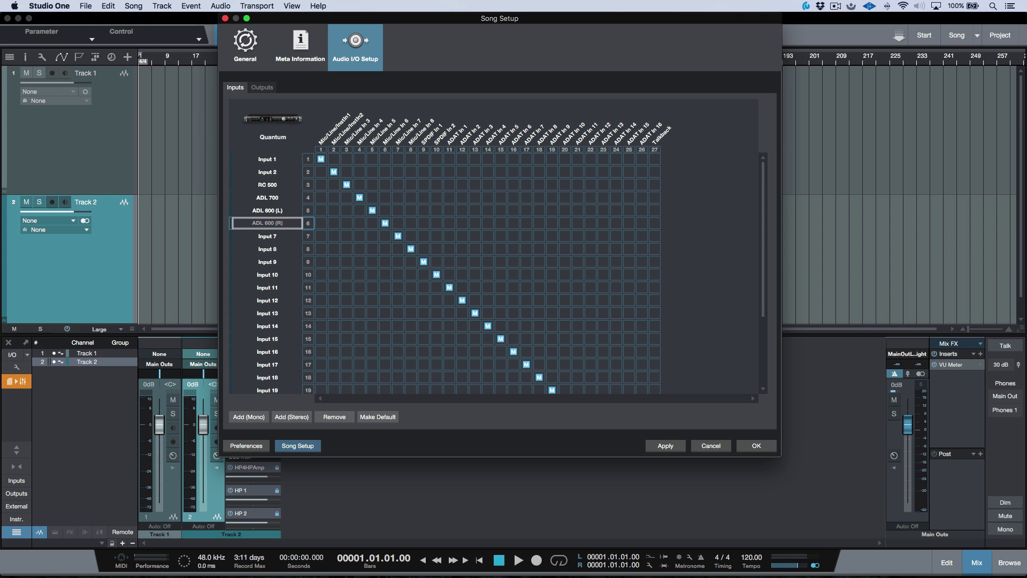
text())
key(Tab)
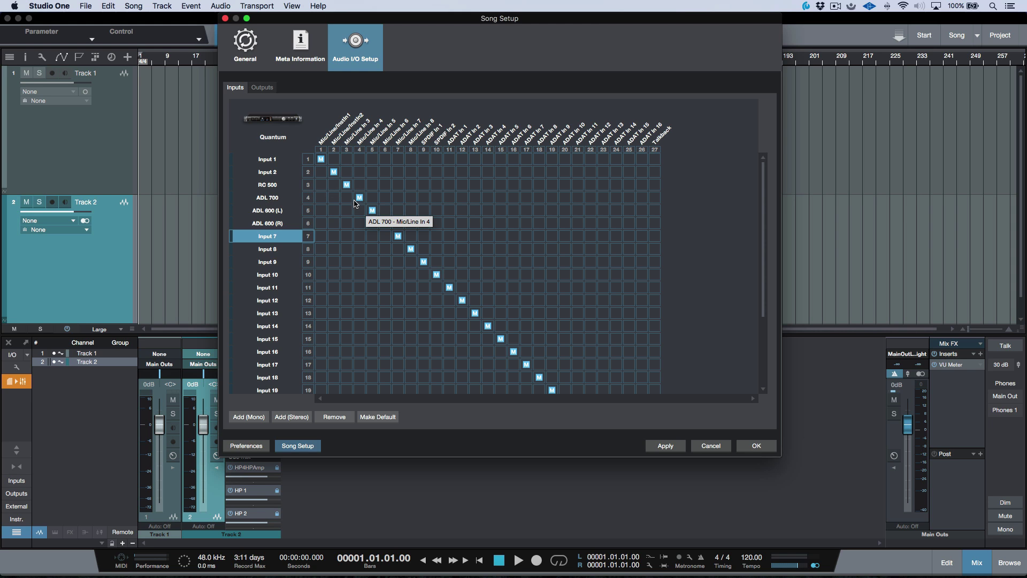
click(334, 172)
click(321, 159)
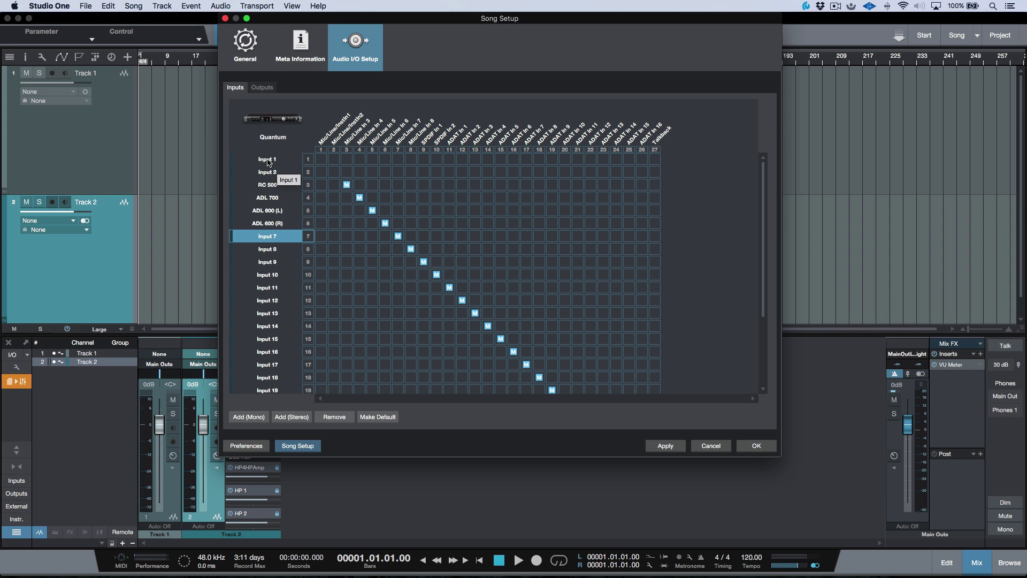
click(334, 160)
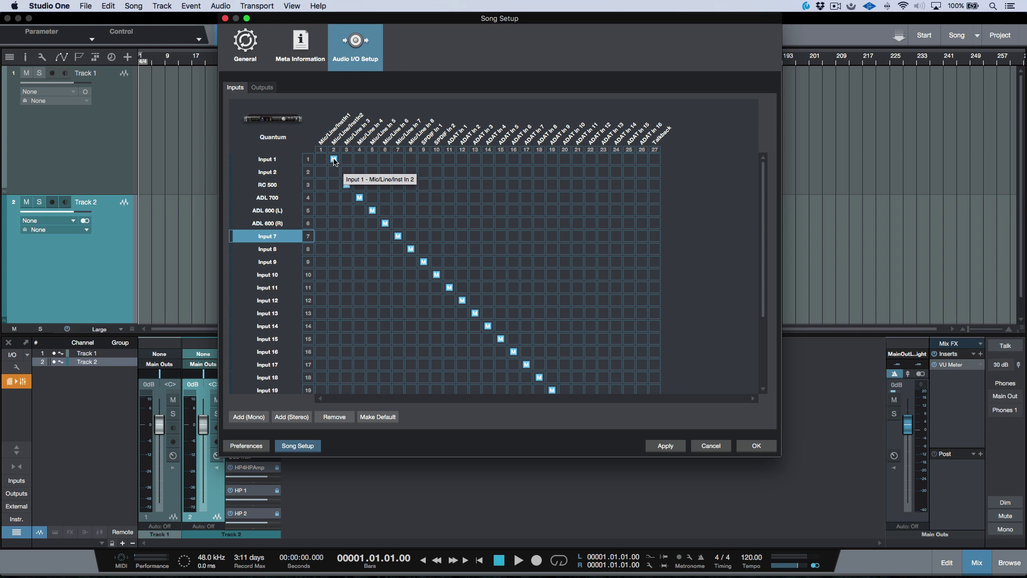
click(321, 172)
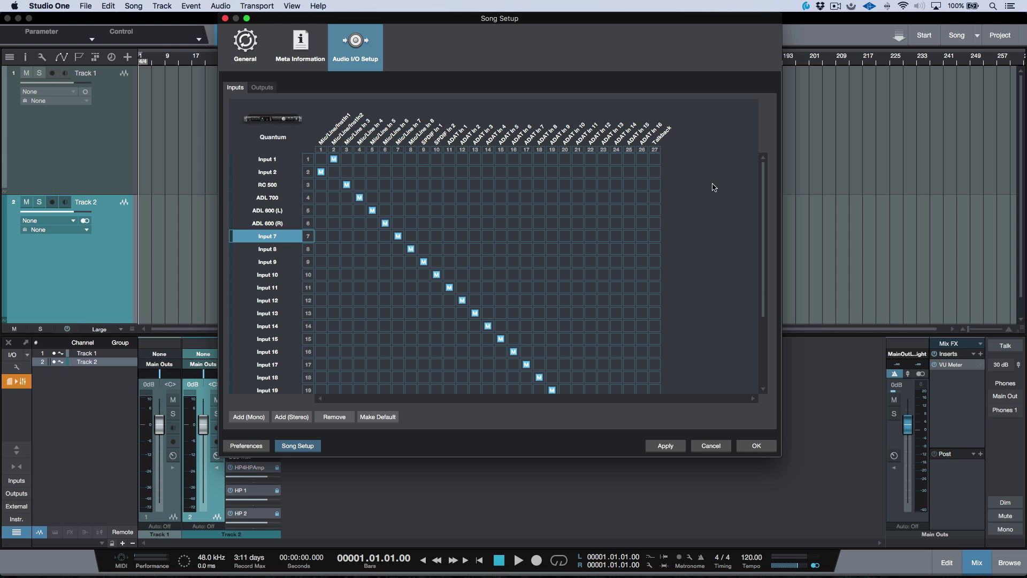
click(334, 171)
click(321, 159)
scroll(698, 283, down, 5)
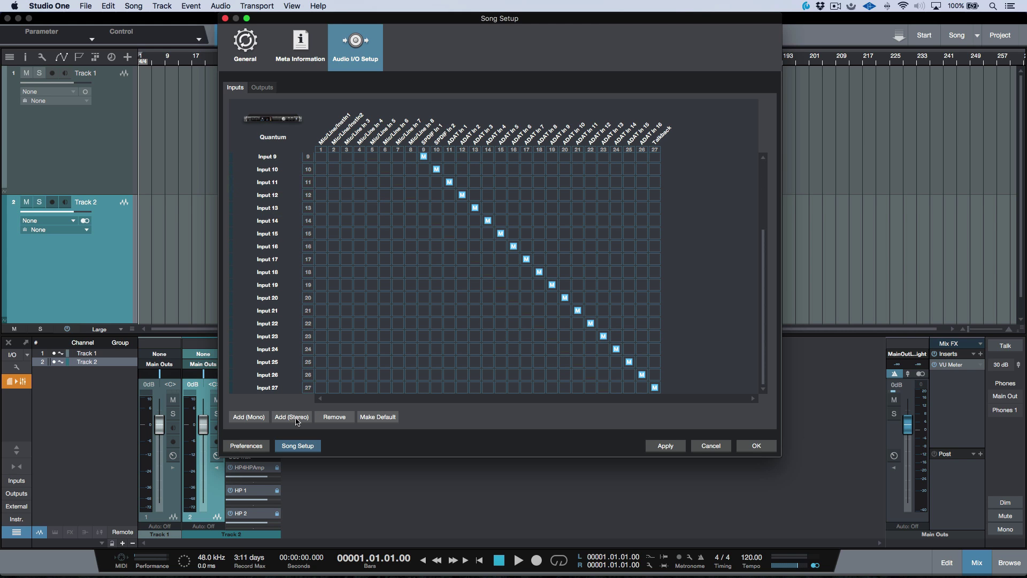
Step: Apply and confirm the input setup, then check Track 1's input list
click(662, 448)
click(756, 447)
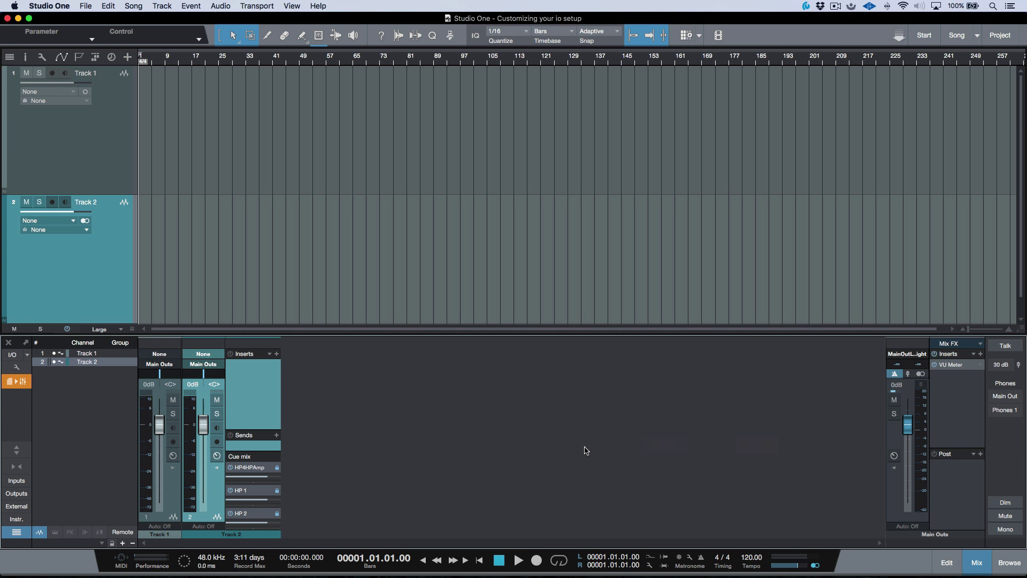
click(160, 354)
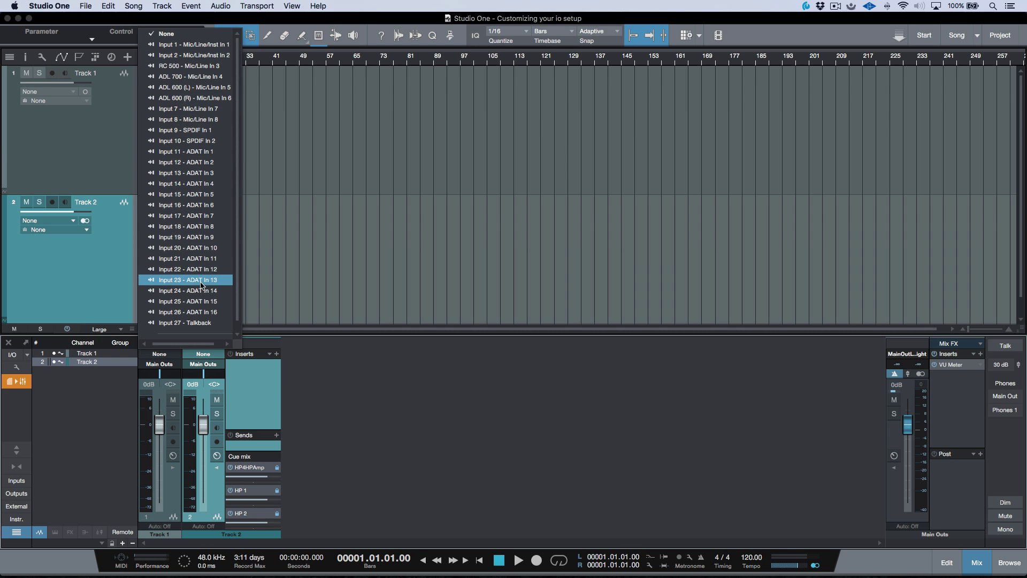
click(203, 354)
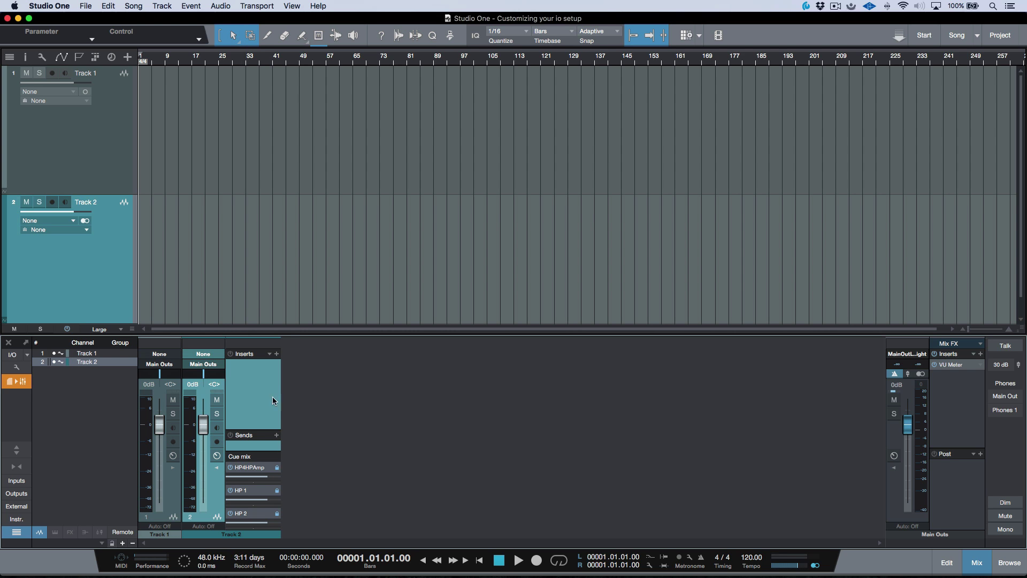
Step: Check the renamed inputs in Track 2's input list, leaving it set to None
click(201, 355)
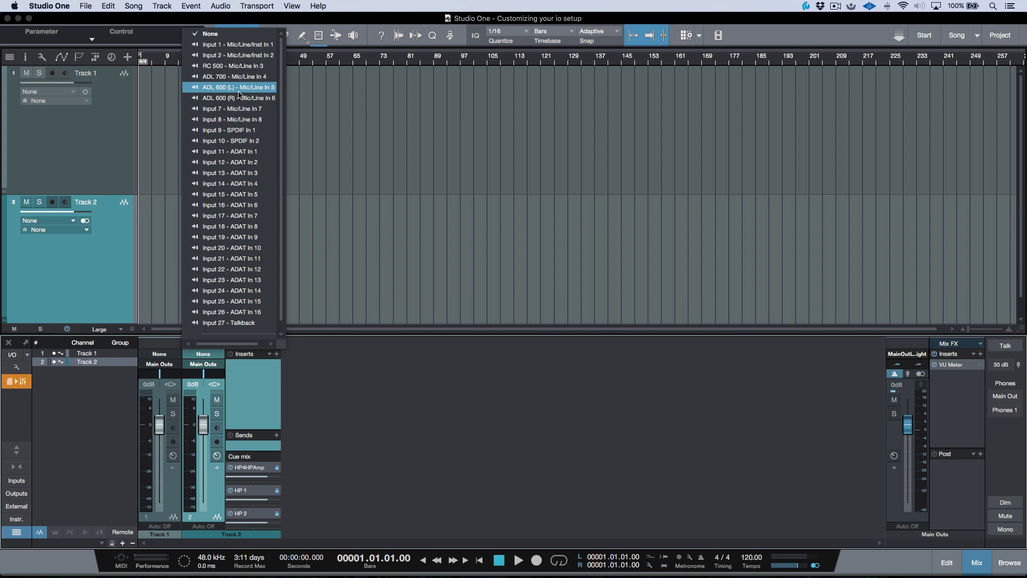
scroll(240, 95, down, 1)
scroll(240, 95, up, 1)
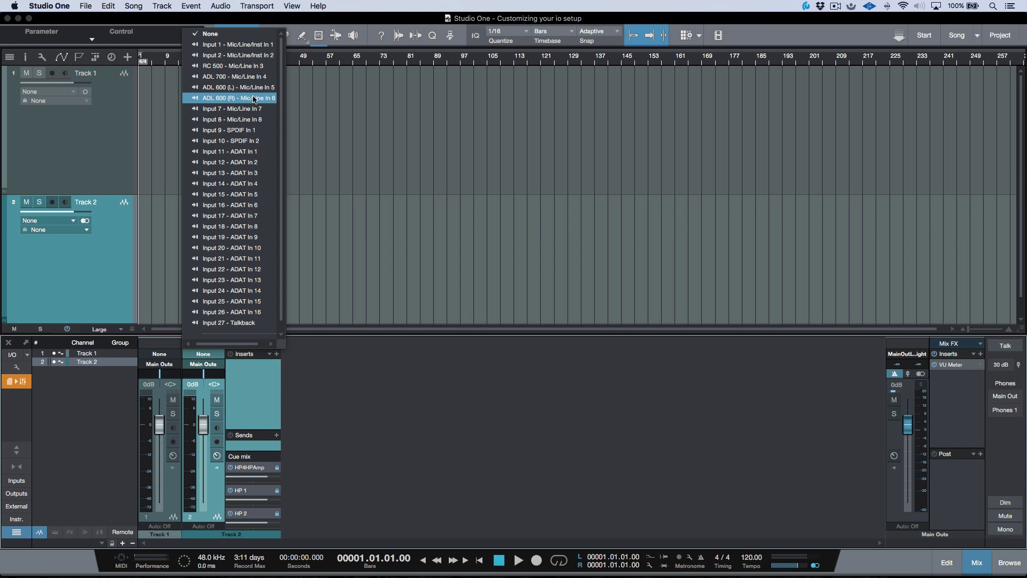
click(275, 365)
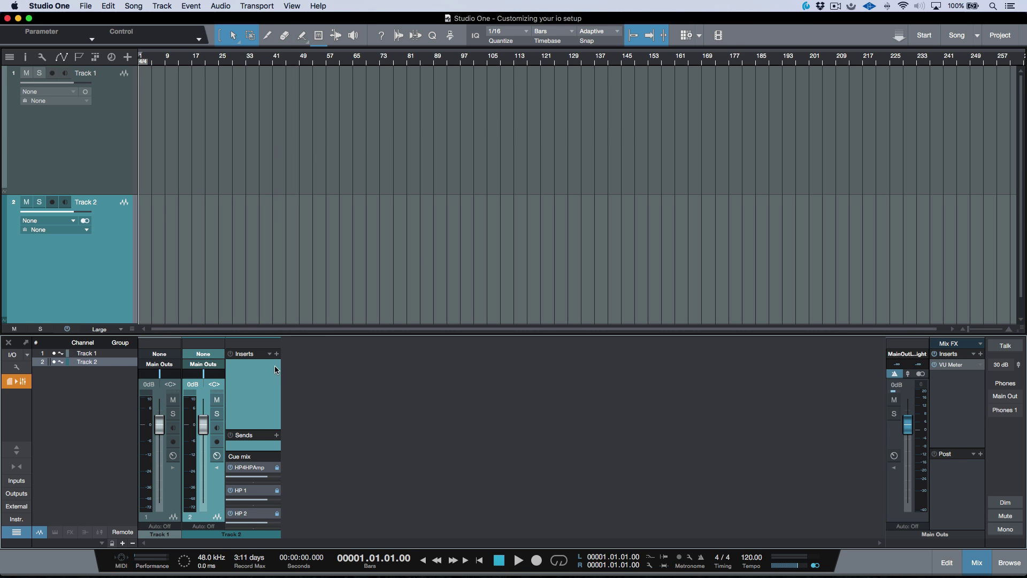
Step: In the song's Audio I/O Setup, add stereo Inputs 4 and 5 below Input 3
click(12, 355)
scroll(315, 216, down, 5)
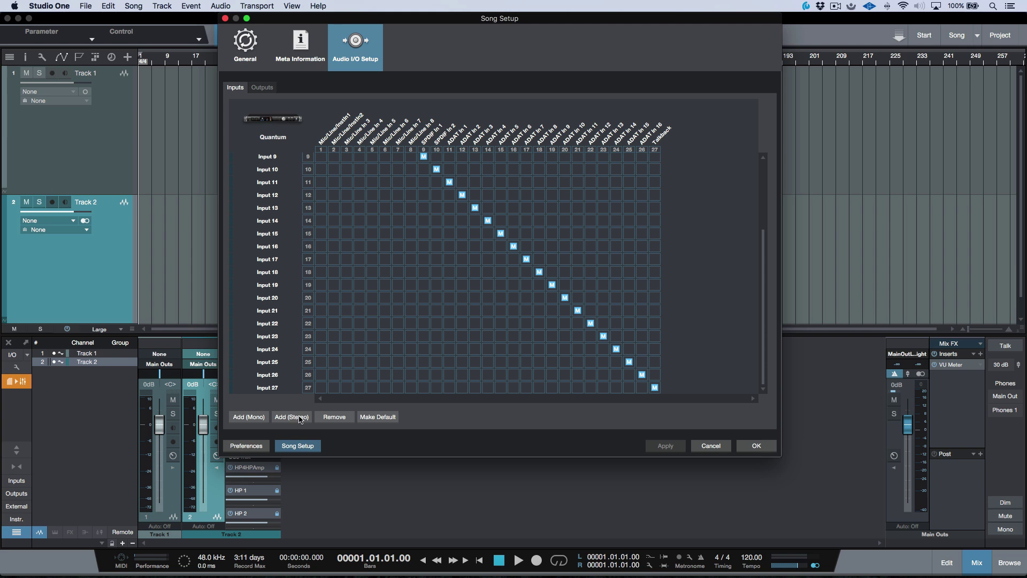
scroll(409, 318, up, 5)
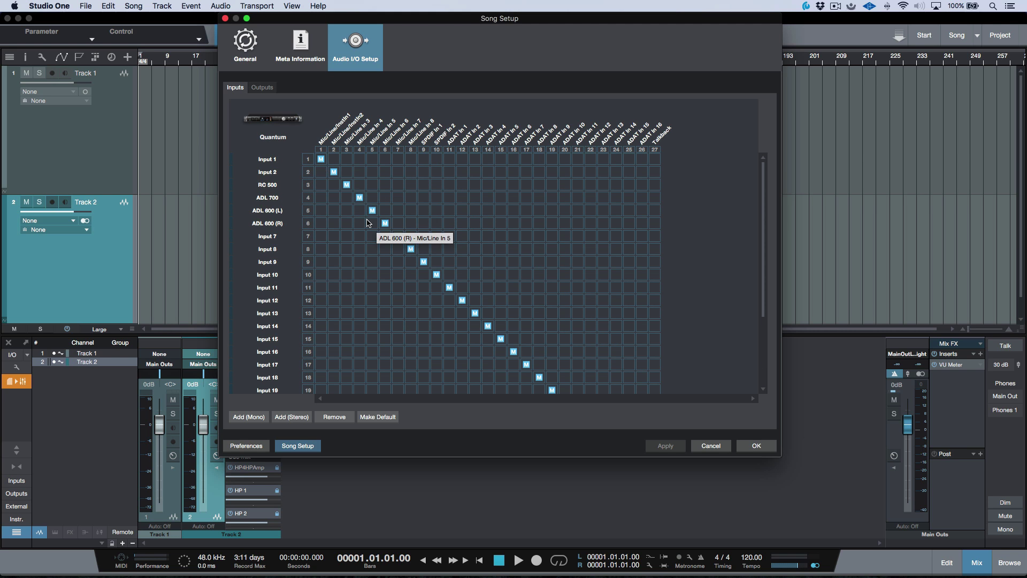
scroll(357, 214, down, 5)
click(292, 416)
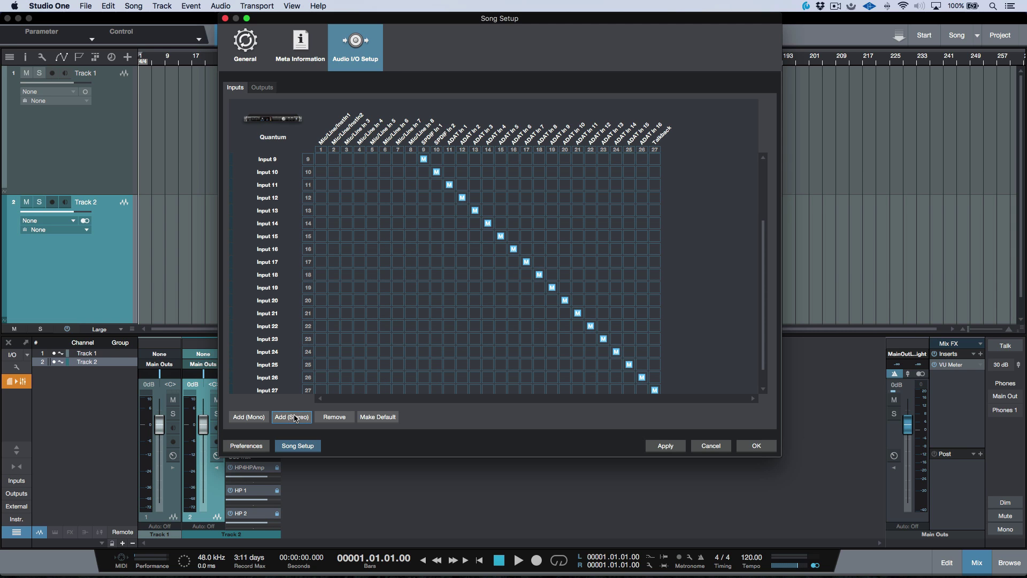
scroll(378, 284, down, 1)
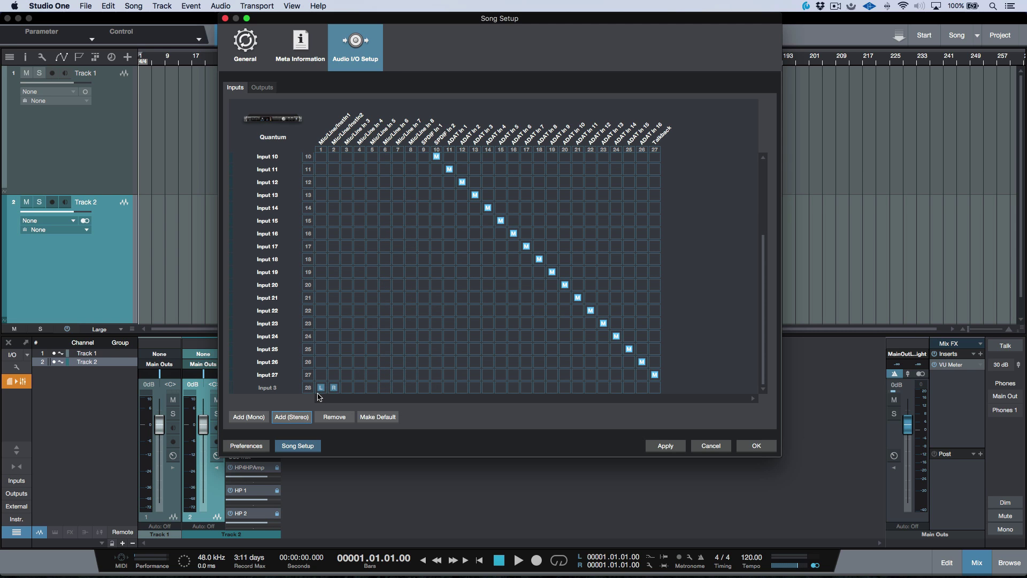
scroll(259, 339, up, 5)
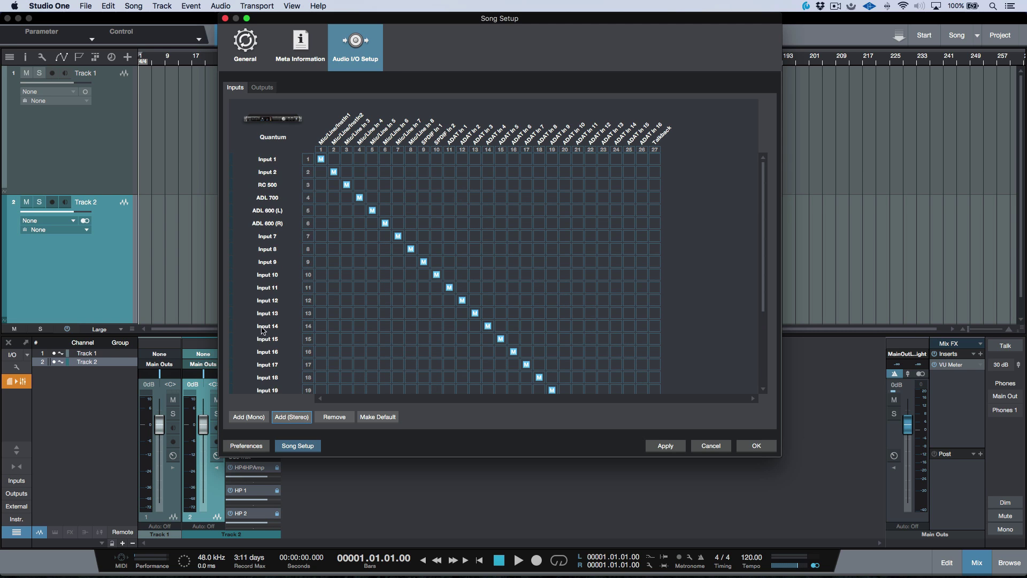
scroll(276, 296, down, 5)
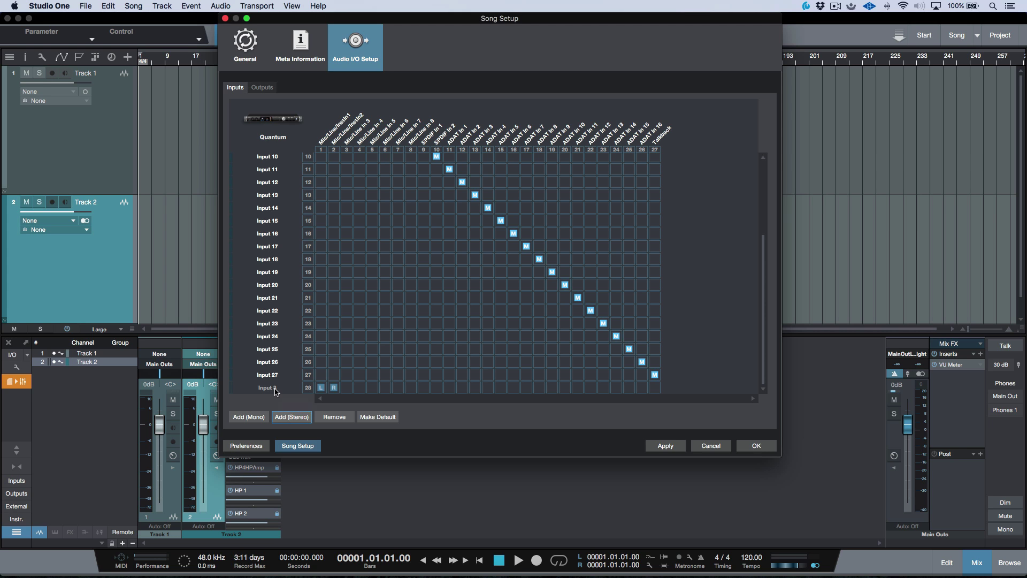
scroll(269, 369, up, 5)
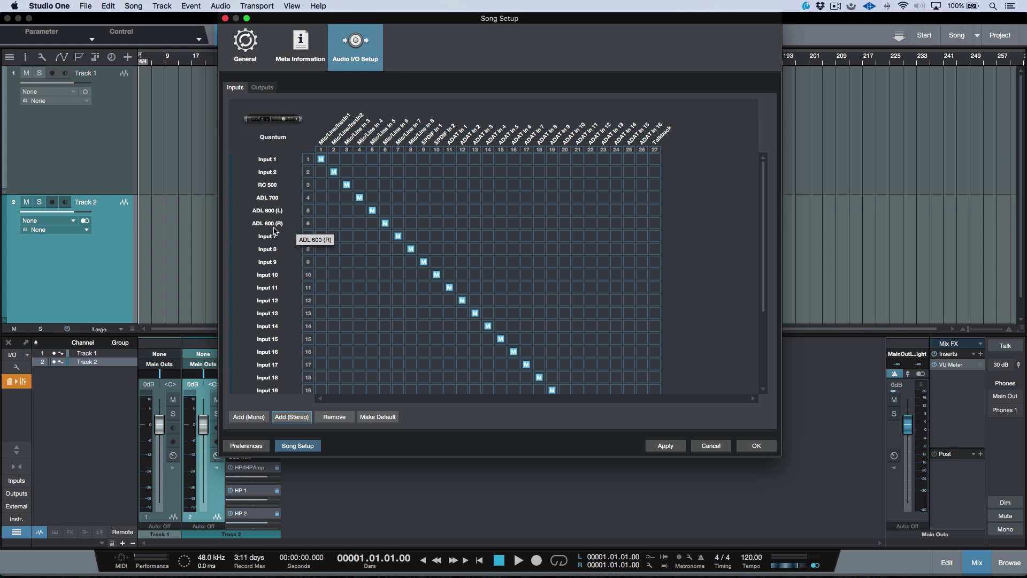
scroll(287, 297, down, 3)
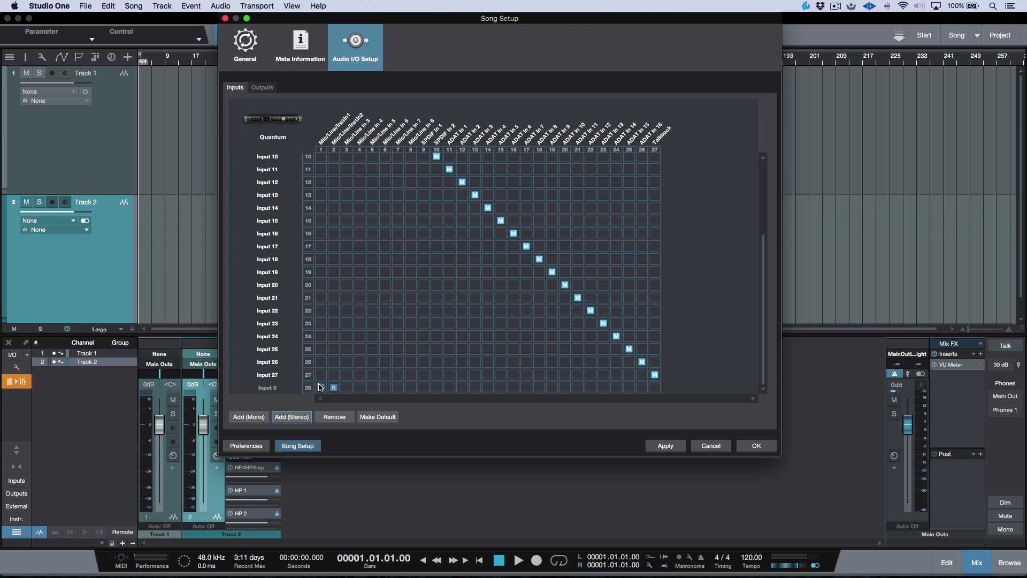
click(291, 417)
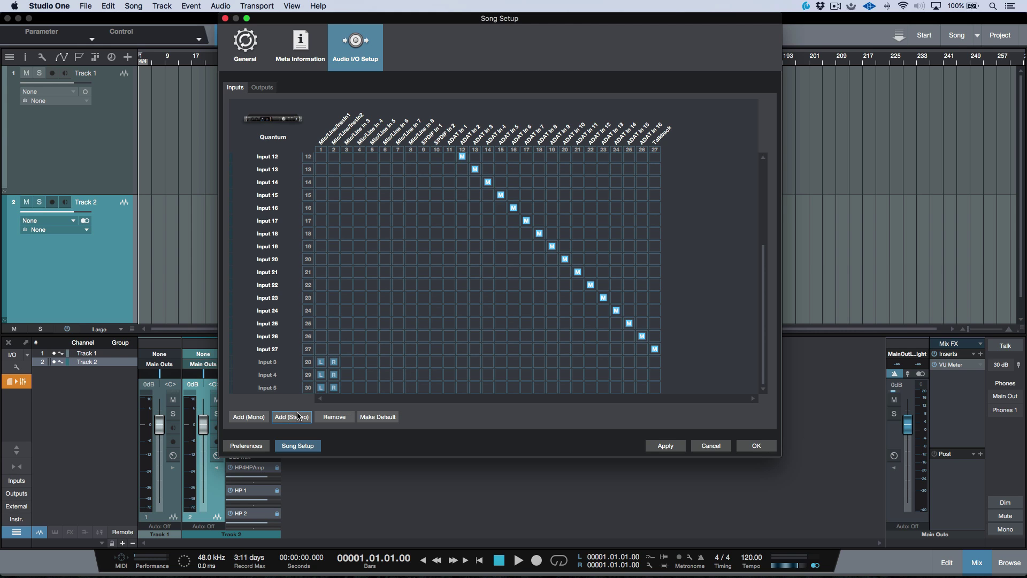
Step: Add stereo Input 6 and route Inputs 4, 5, 6 to Quantum channels 3–4, 5–6, 7–8
click(292, 417)
click(292, 417)
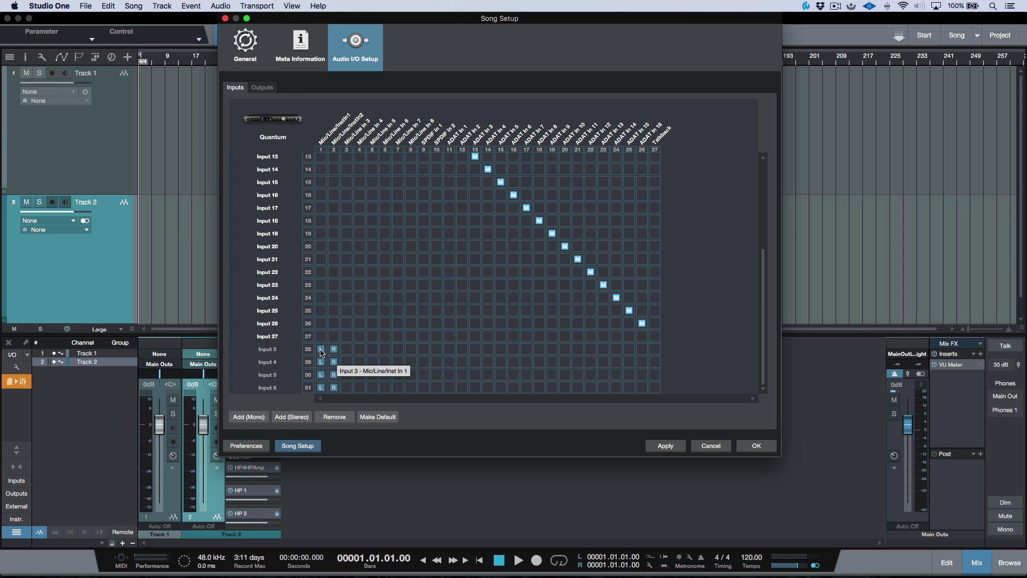
click(347, 364)
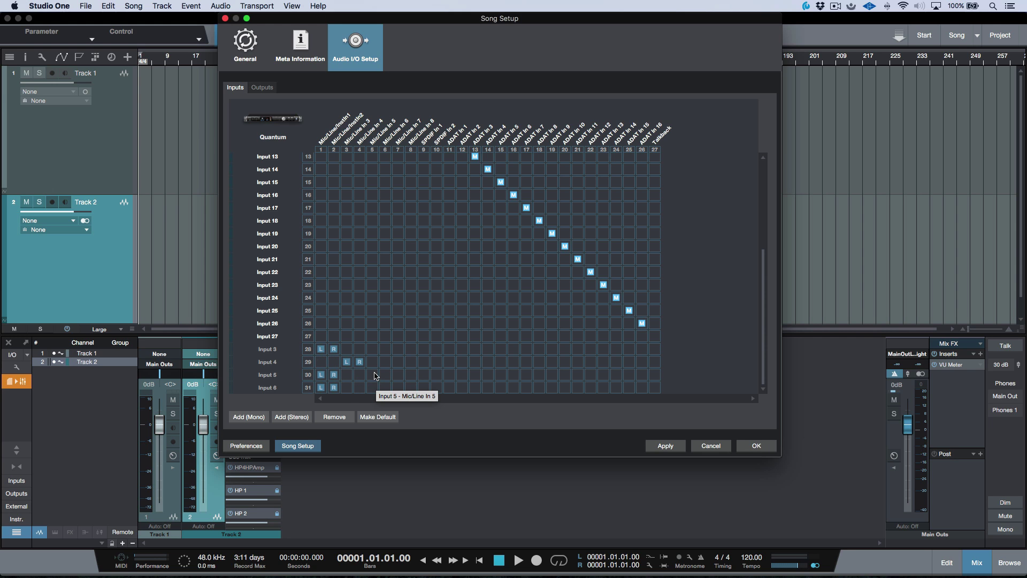
click(373, 377)
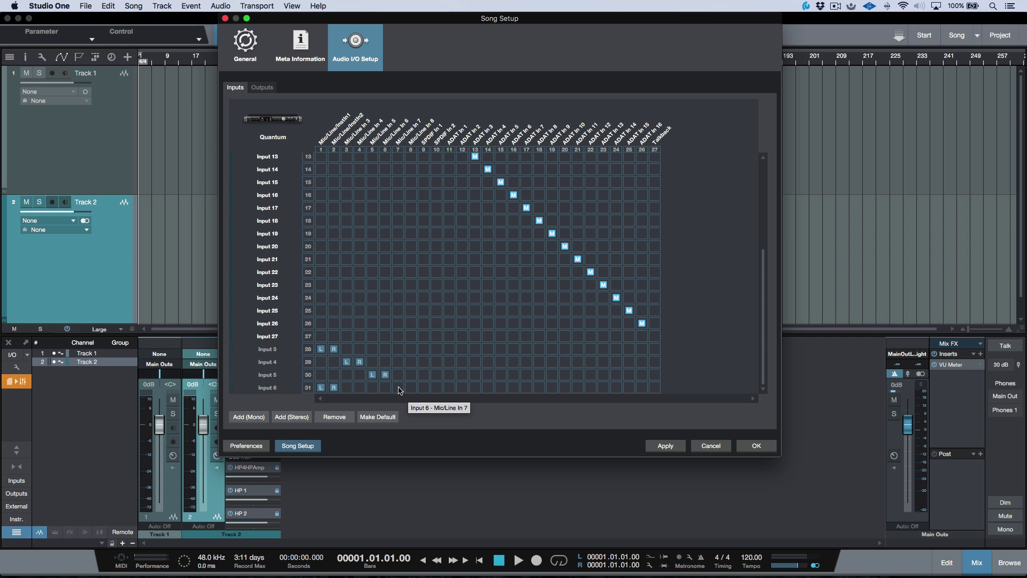
click(398, 387)
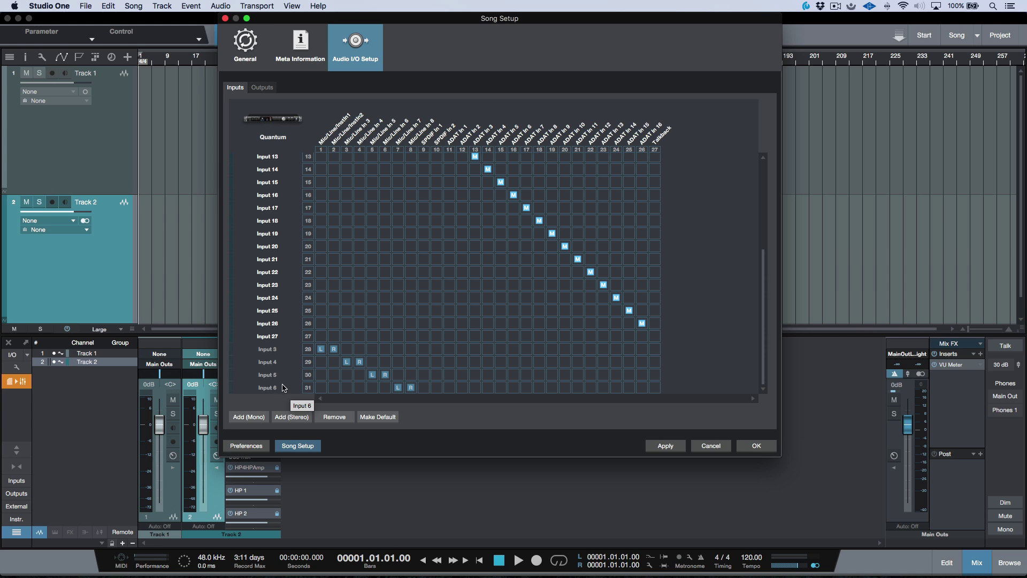
Step: Rename the first two stereo inputs to 'Input 1/2' and 'Input 3/4'
click(266, 351)
double_click(266, 350)
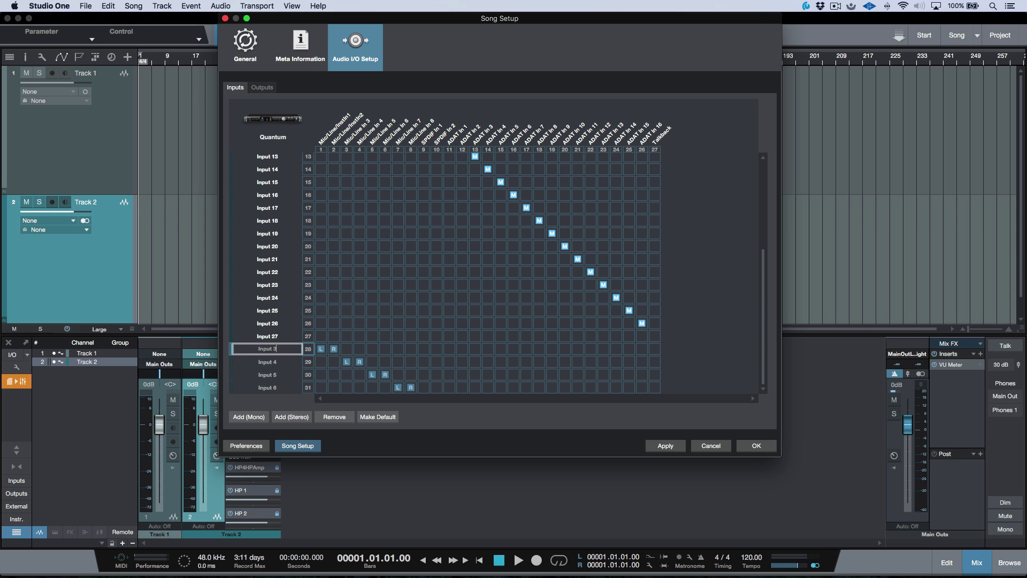
text(-)
key(BackSpace)
key(BackSpace)
text(1/2)
key(Tab)
key(Right)
key(BackSpace)
text(3/4)
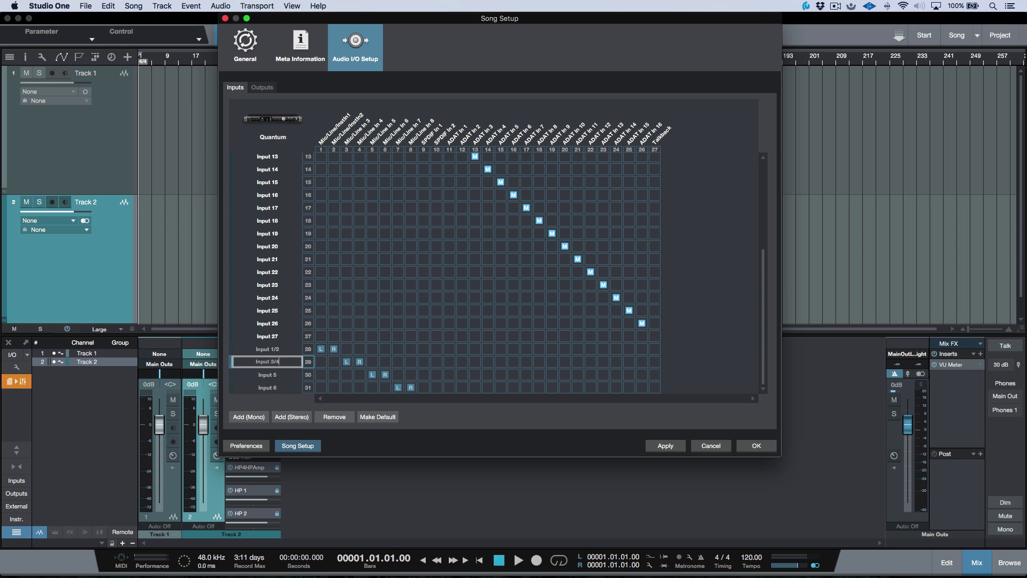
key(Tab)
Step: Rename the next two stereo inputs to 'ADL 600 (St)' and 'Input 7/8'
key(Right)
key(BackSpace)
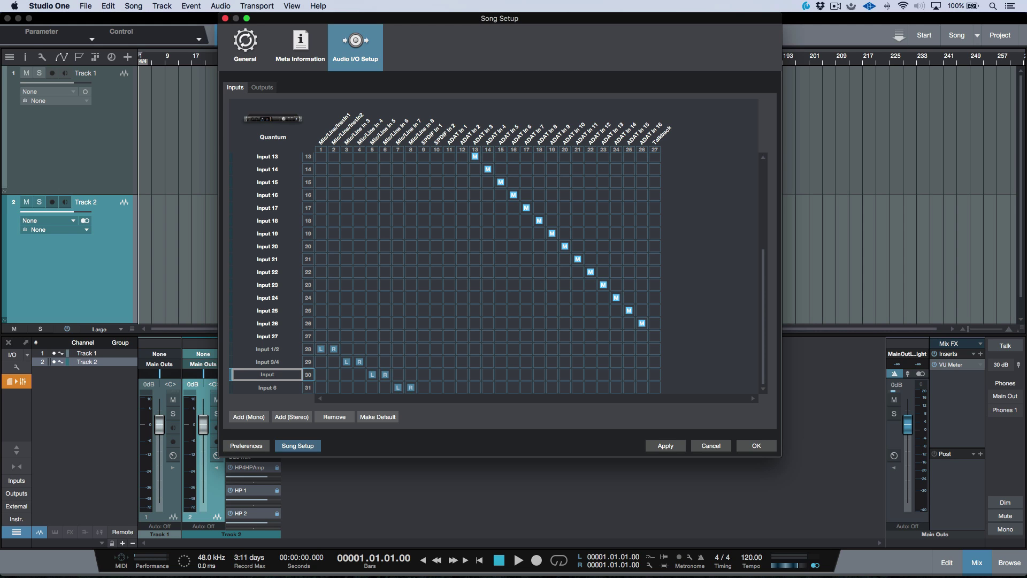
key(BackSpace)
key(BackSpace)
key(BackSpace)
text(ADL 600 (St))
key(Tab)
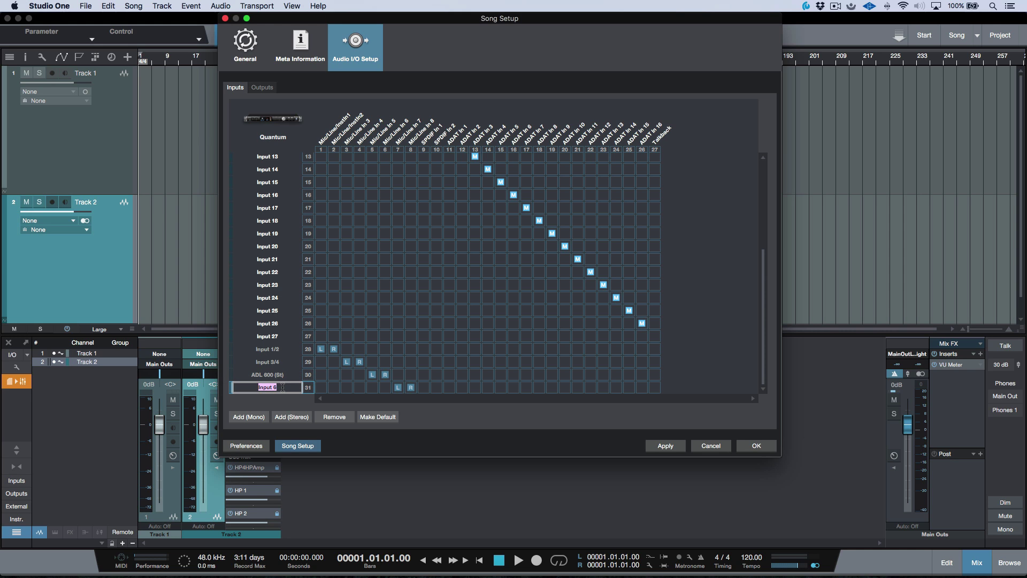
text(Input 7/8)
Step: Apply and close the I/O setup, then check Track 2's input list for the renamed inputs
click(666, 446)
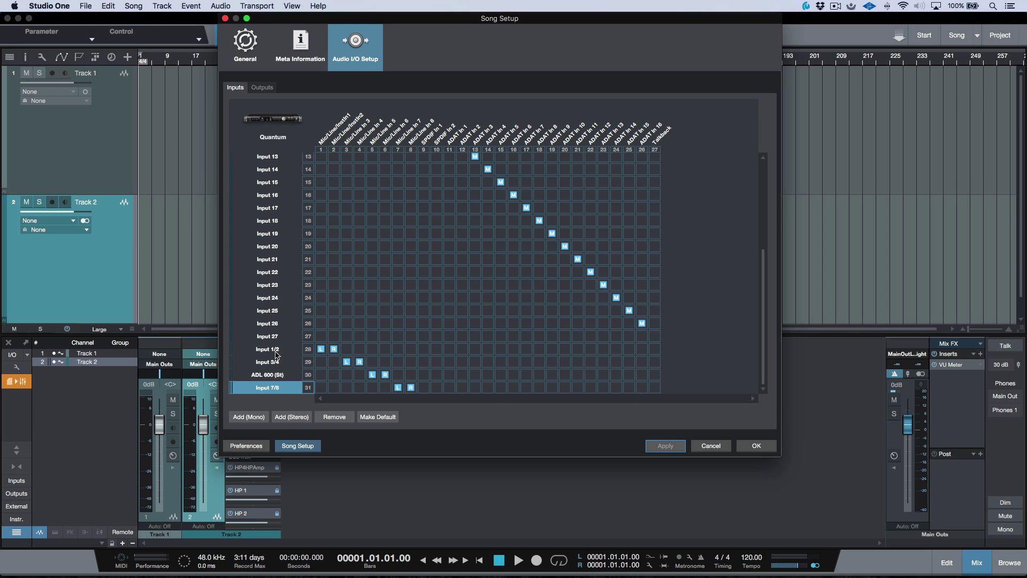
click(757, 446)
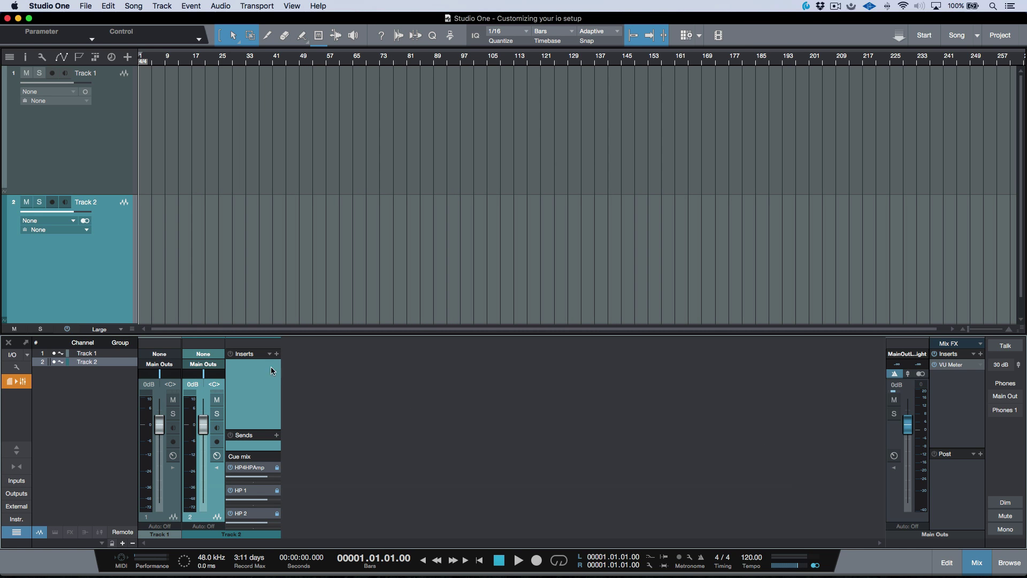
click(203, 354)
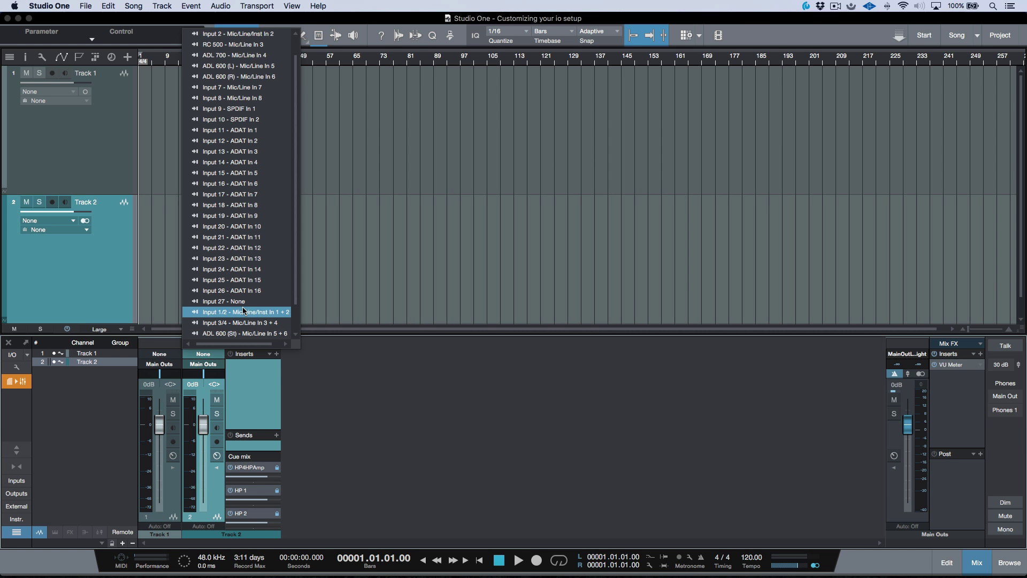
scroll(254, 311, down, 2)
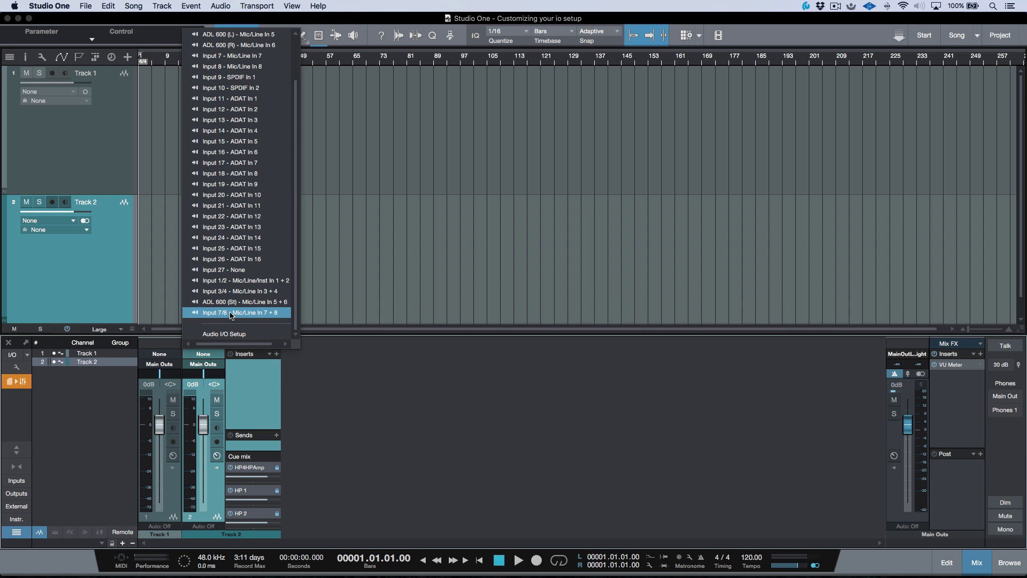
scroll(241, 99, up, 3)
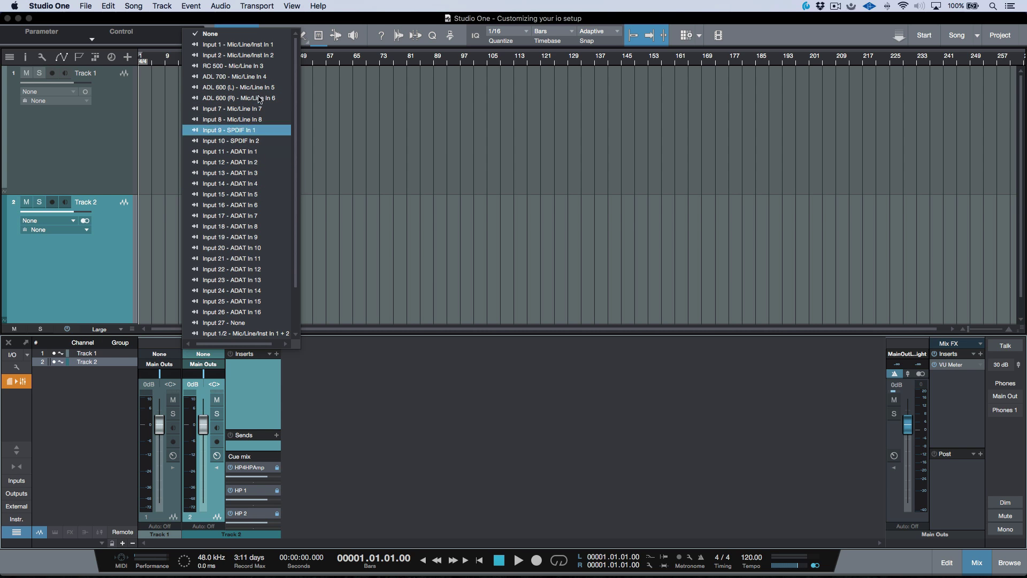
Step: Close Track 2's input list and scroll through the reopened Quantum Inputs matrix
click(484, 401)
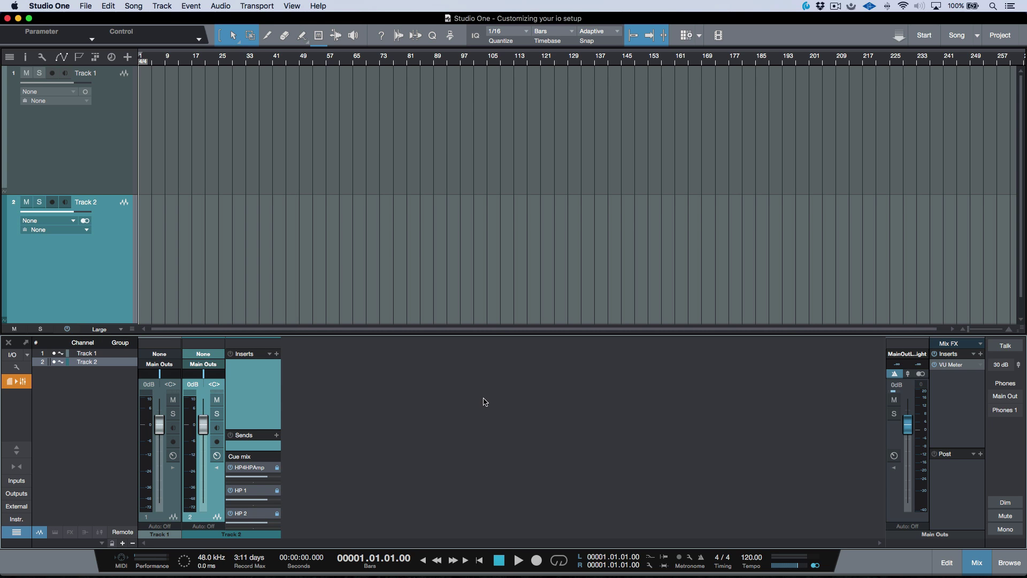
click(9, 354)
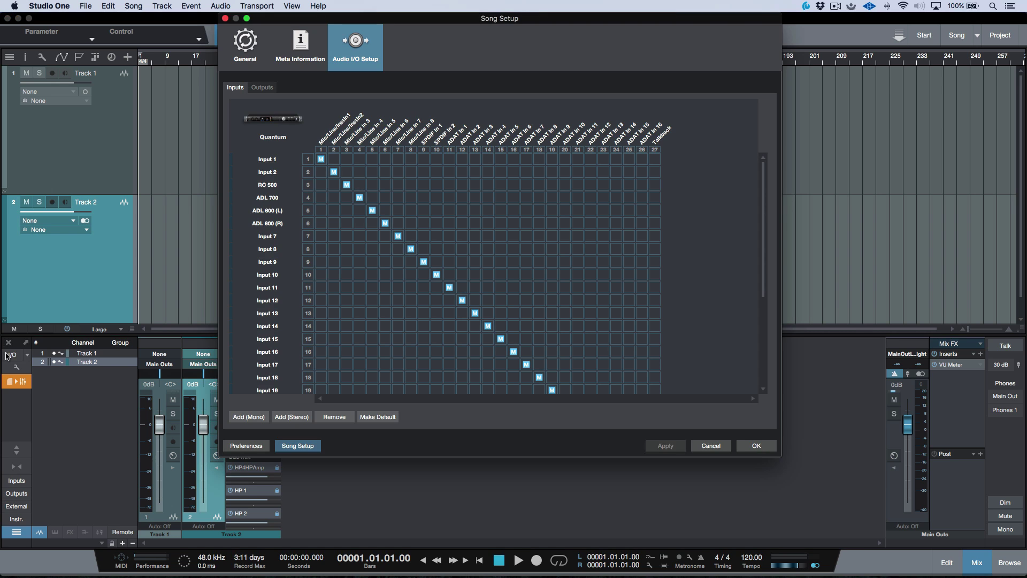
scroll(472, 275, down, 4)
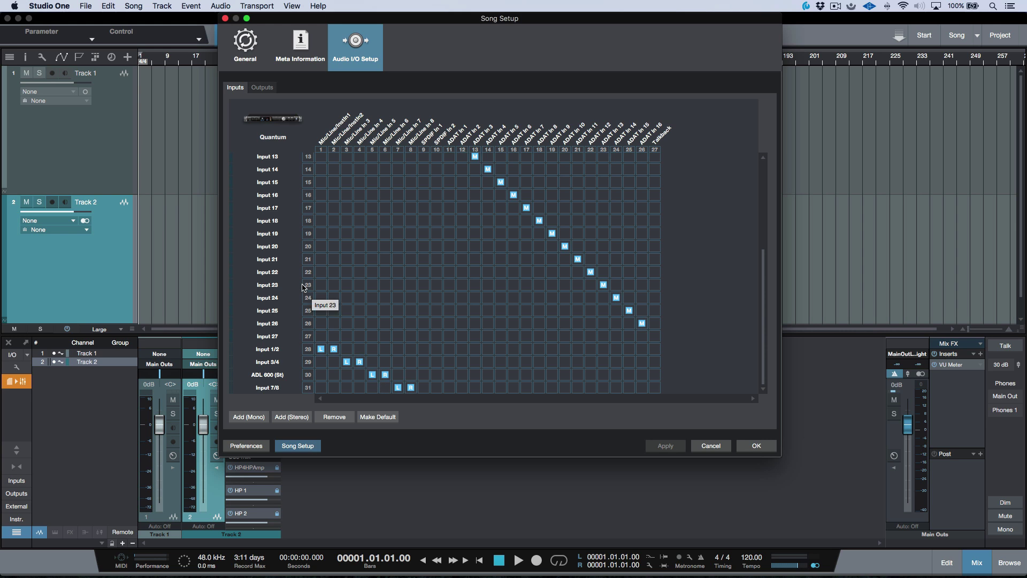
scroll(303, 291, up, 4)
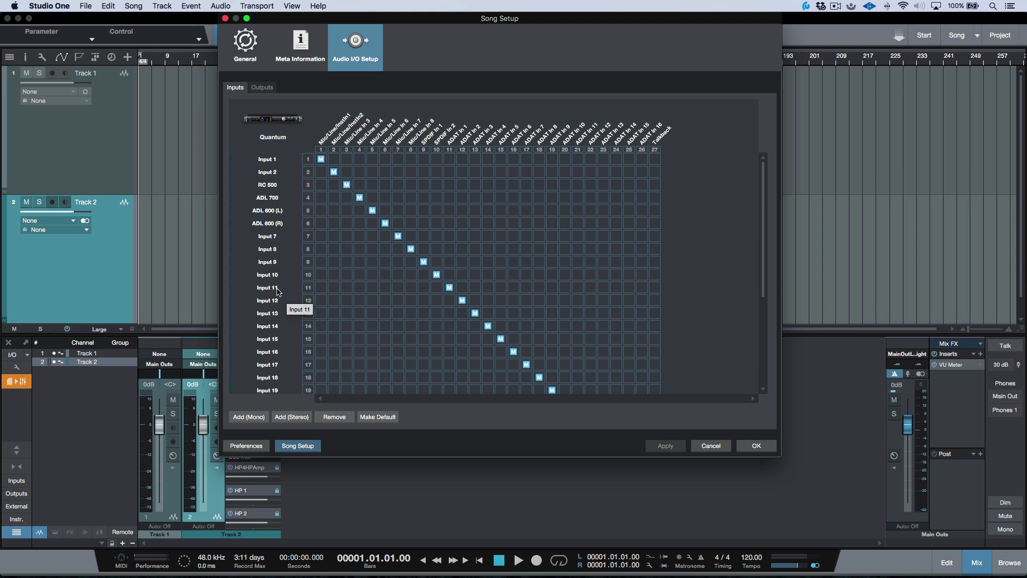
Step: Remove the Spdif L/R through ADAT 15/16 outputs, apply, and show output channels in the mixer
click(262, 87)
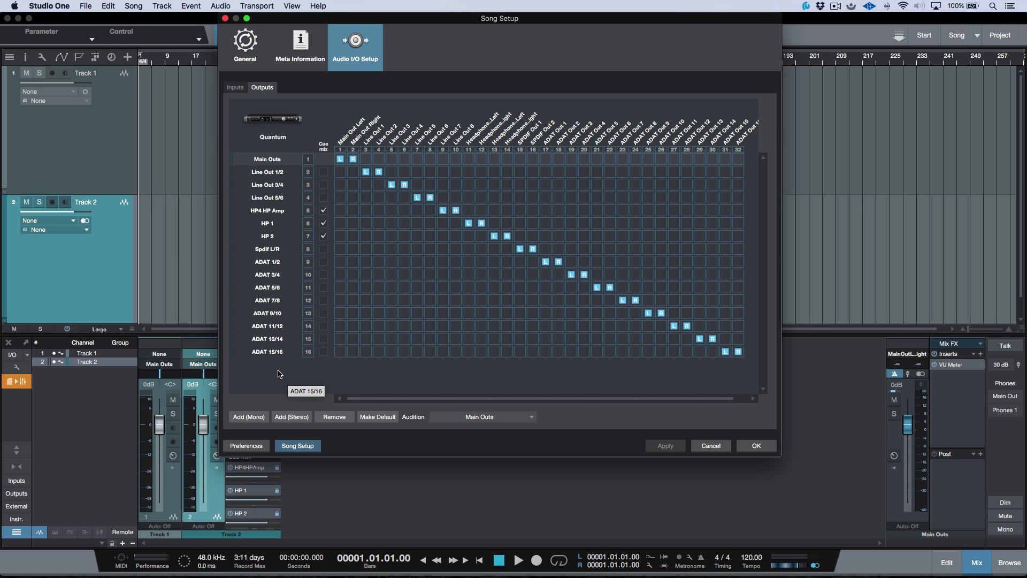
drag(278, 374, 274, 252)
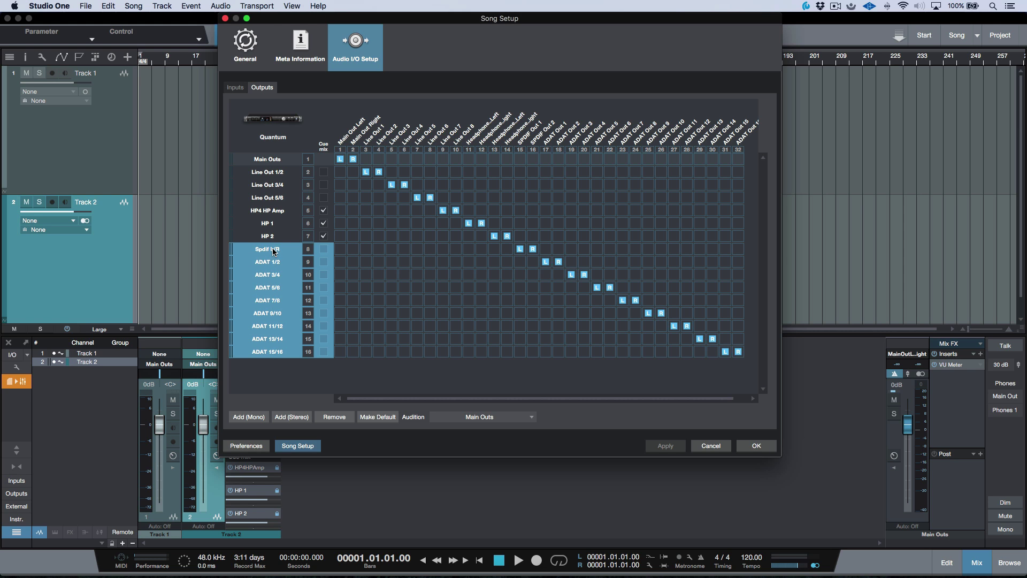
click(335, 418)
click(668, 448)
click(756, 446)
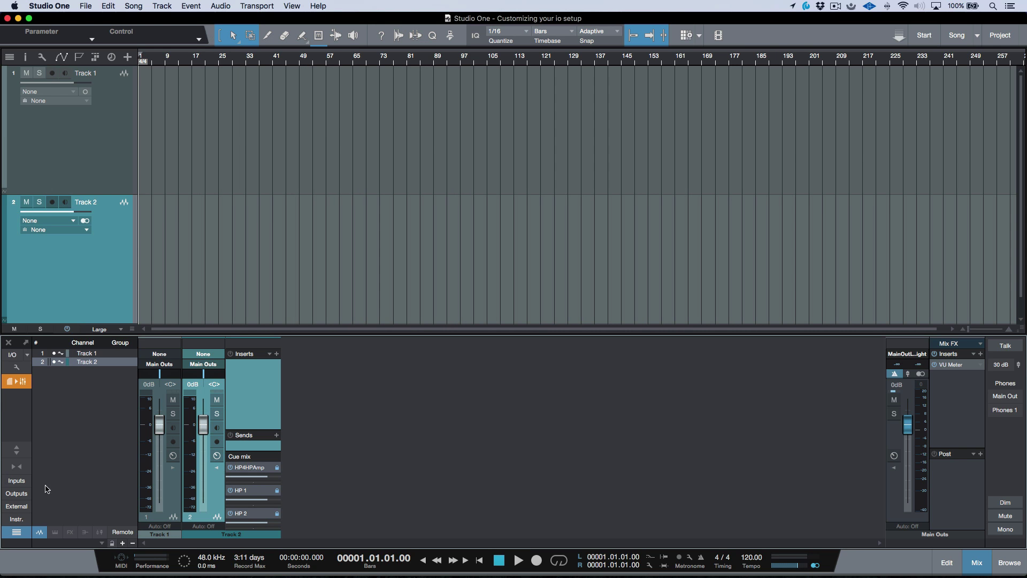
click(19, 495)
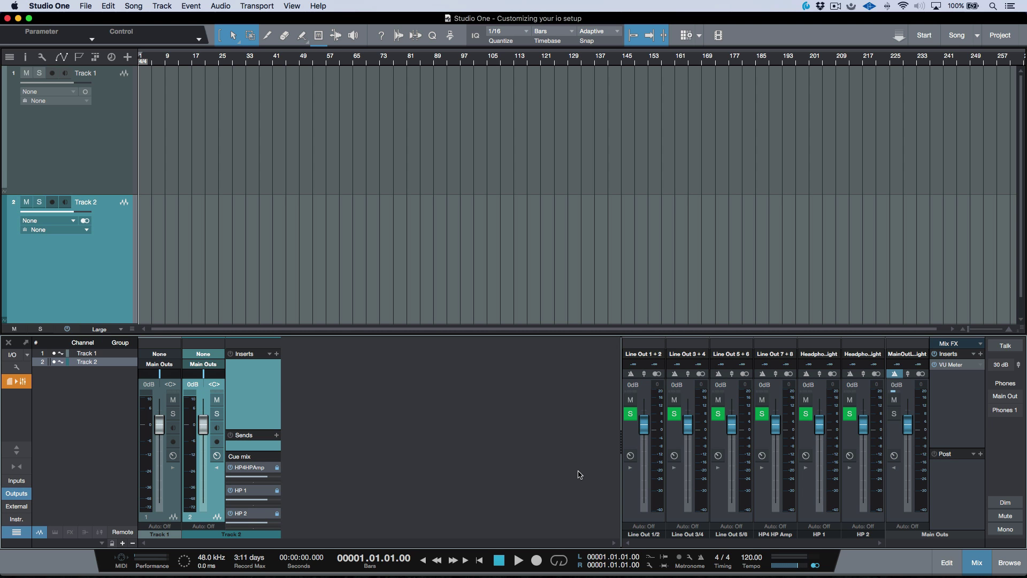